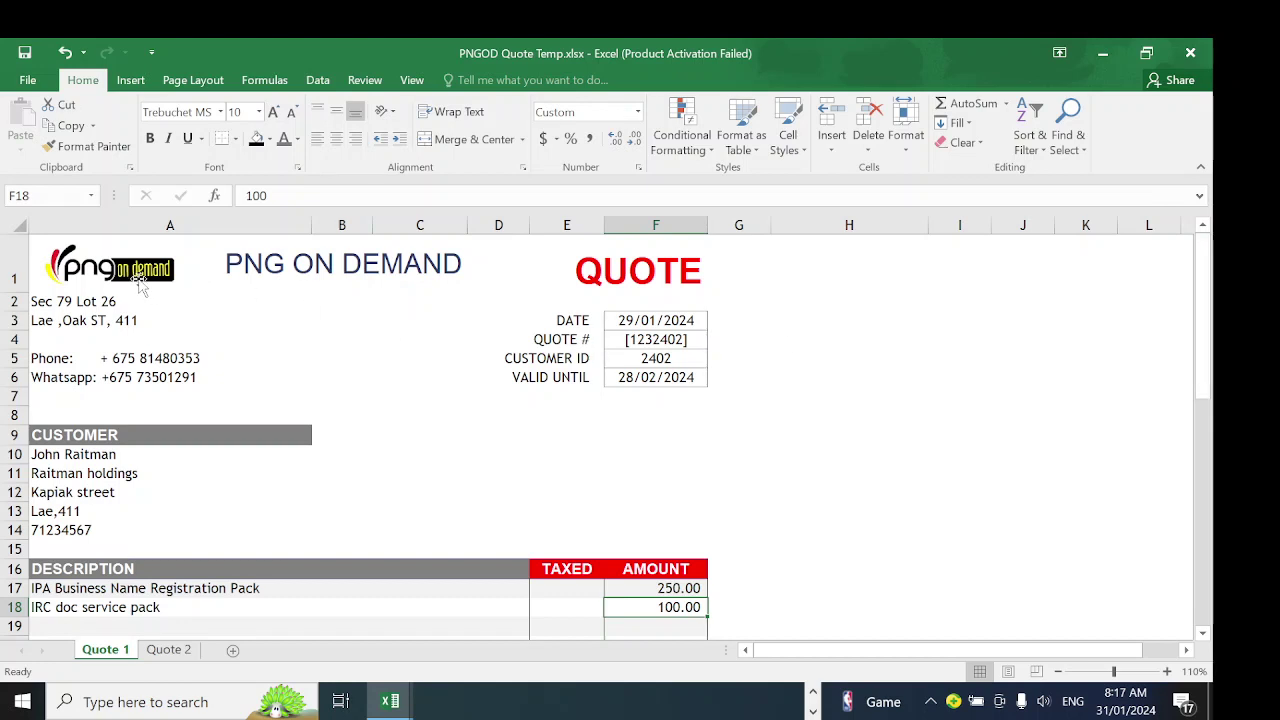
# Examine the quote's logo, company name, title, address and contact lines, and each line of the customer details block.
pyautogui.moveTo(140, 283)
pyautogui.mouseDown()
pyautogui.moveTo(140, 295)
pyautogui.moveTo(139, 283)
pyautogui.mouseUp()
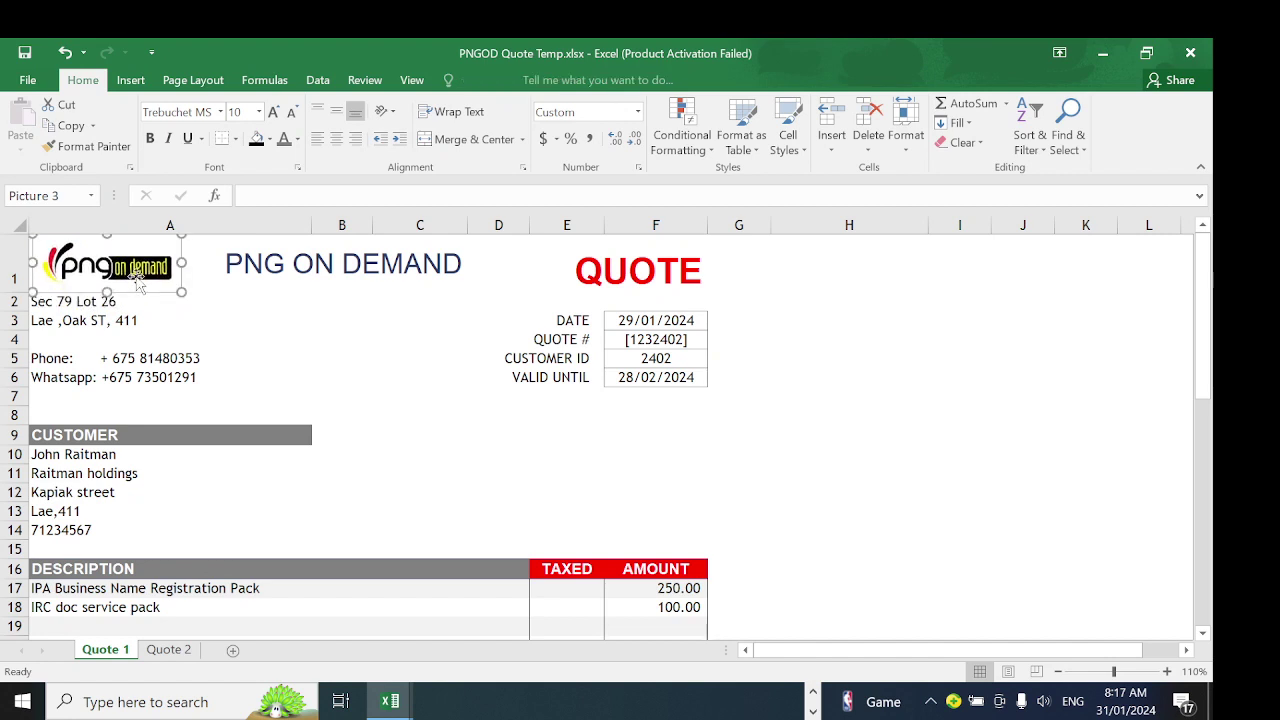
pyautogui.click(305, 263)
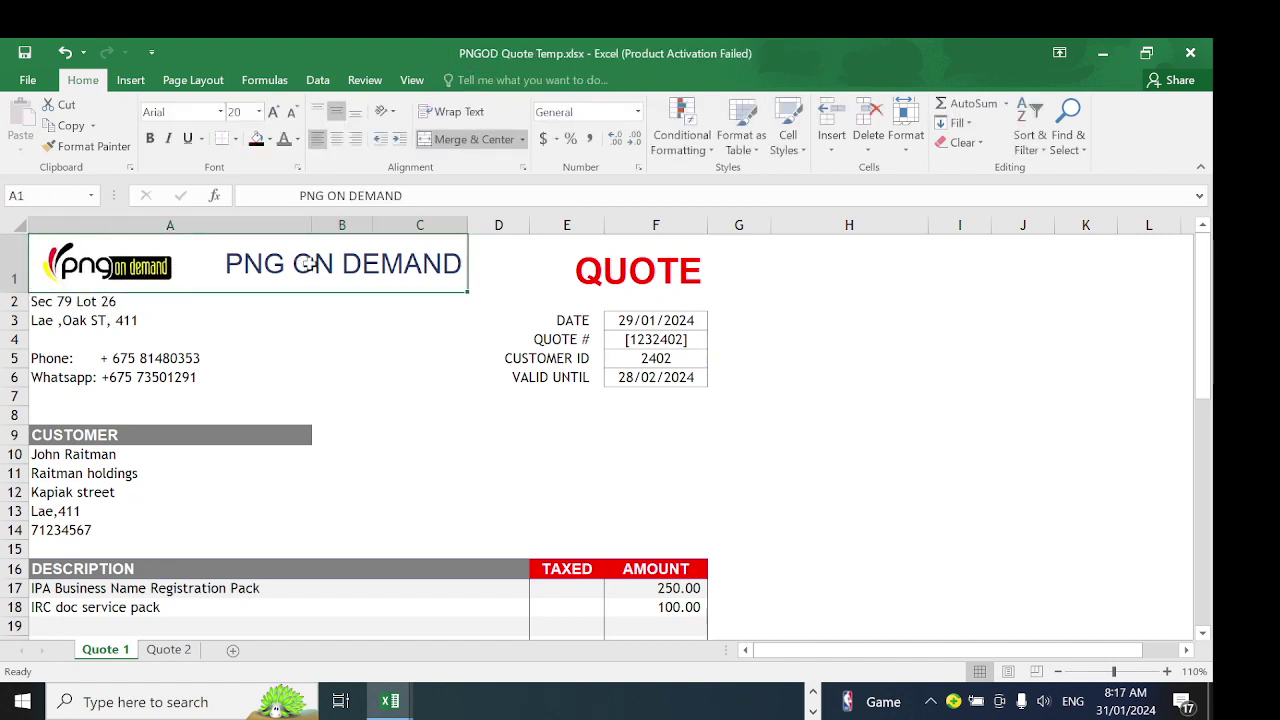
pyautogui.click(615, 277)
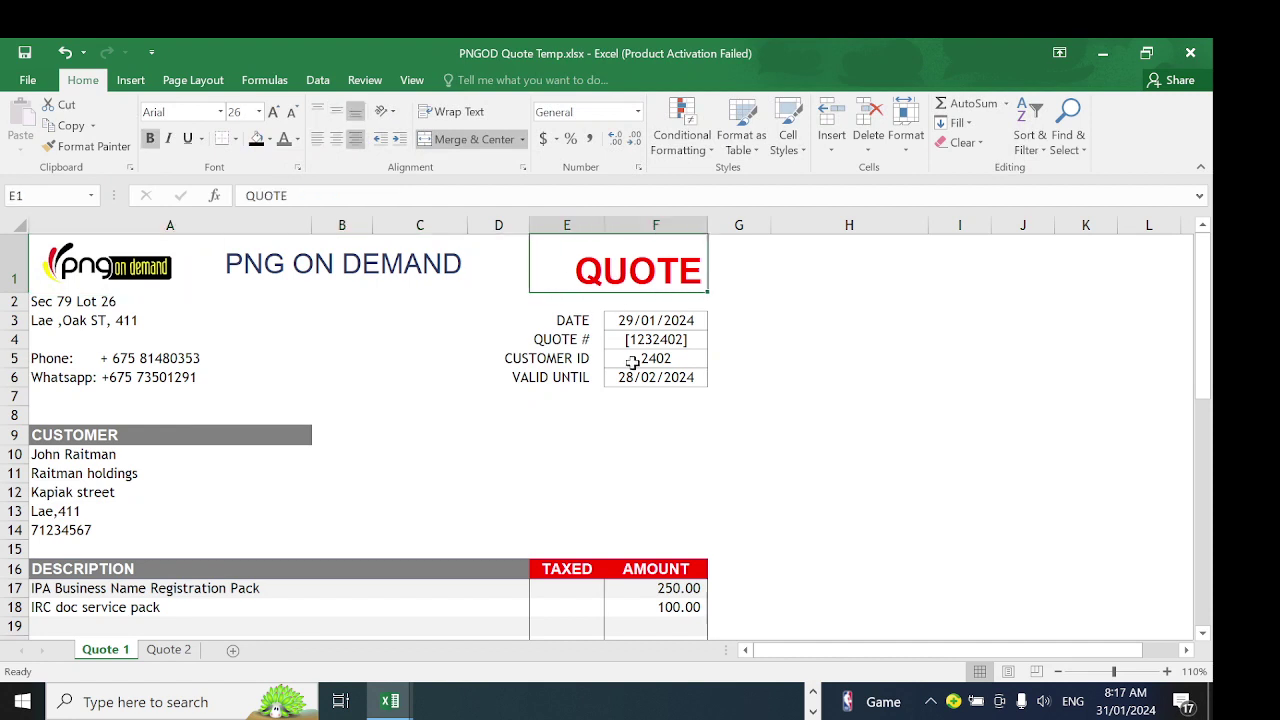
pyautogui.click(92, 320)
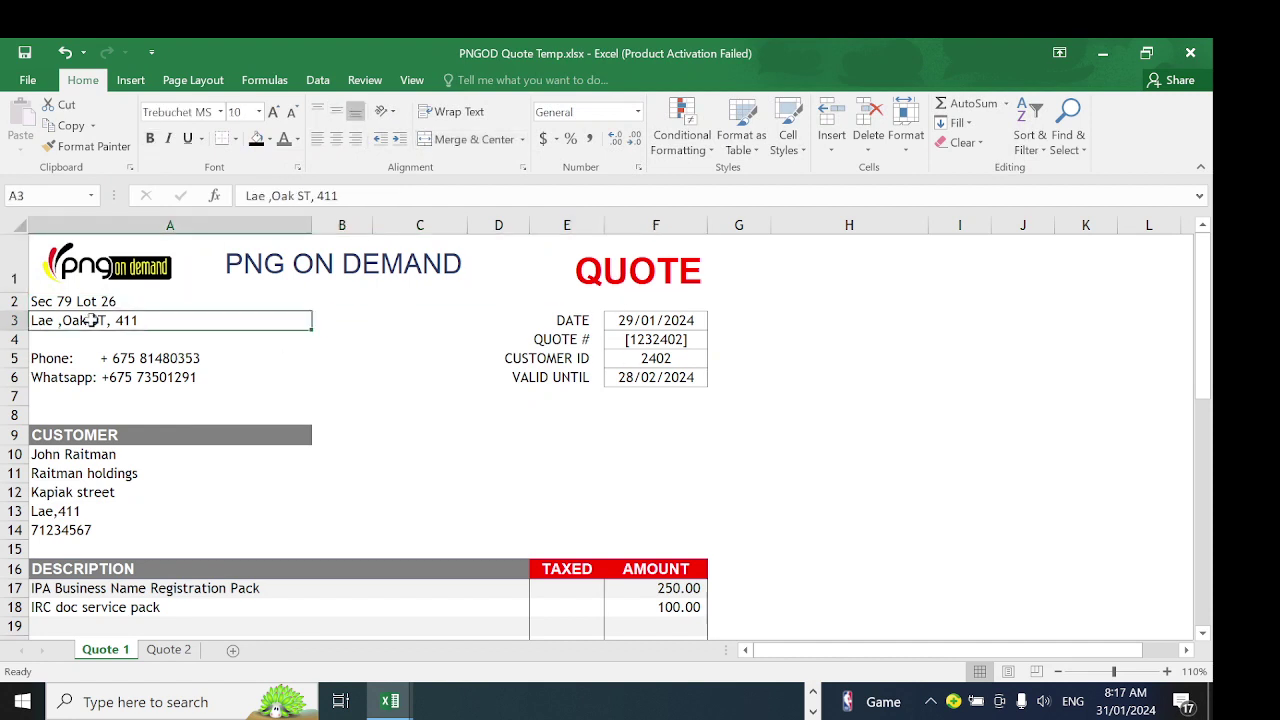
pyautogui.click(125, 359)
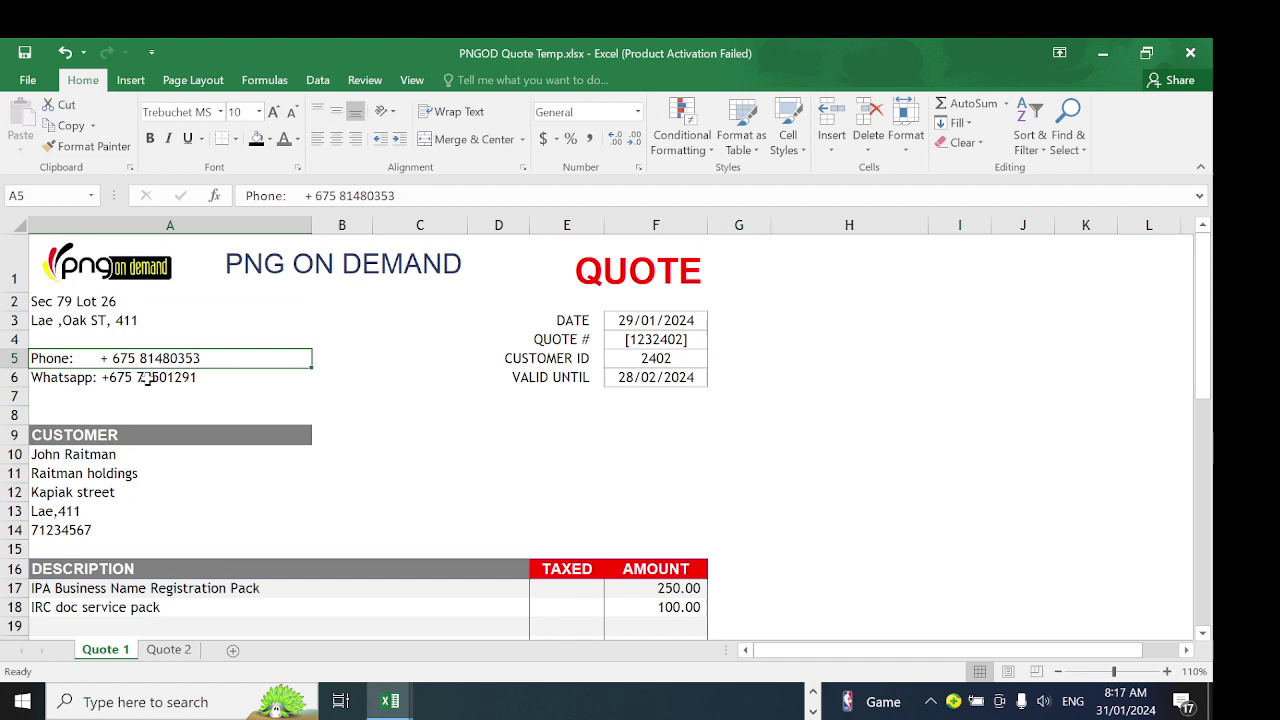
pyautogui.click(147, 378)
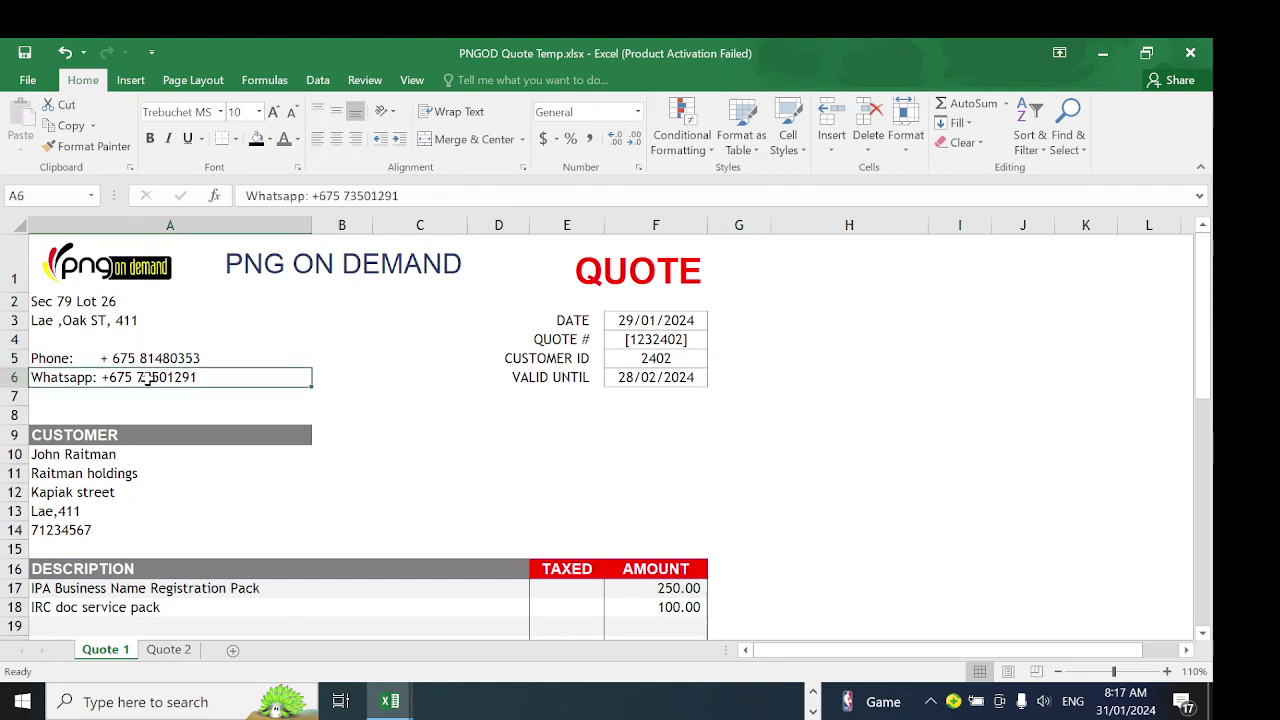
pyautogui.click(103, 454)
pyautogui.click(104, 469)
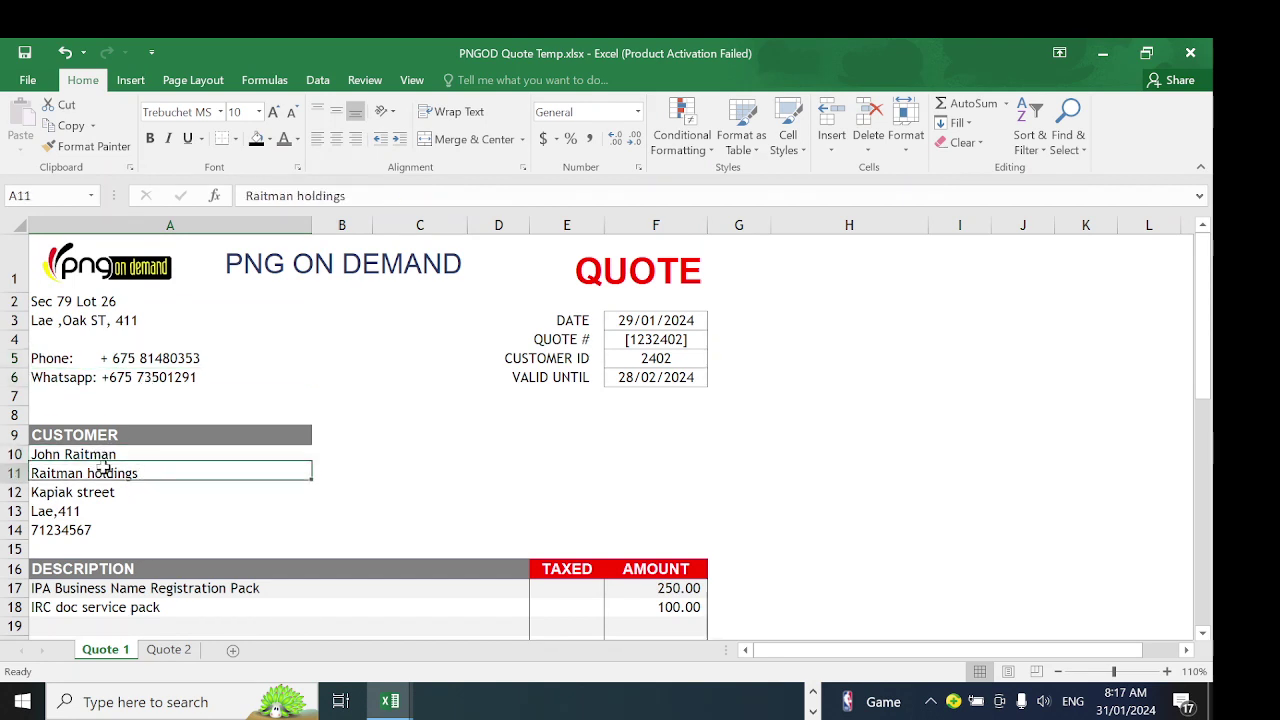
pyautogui.click(106, 491)
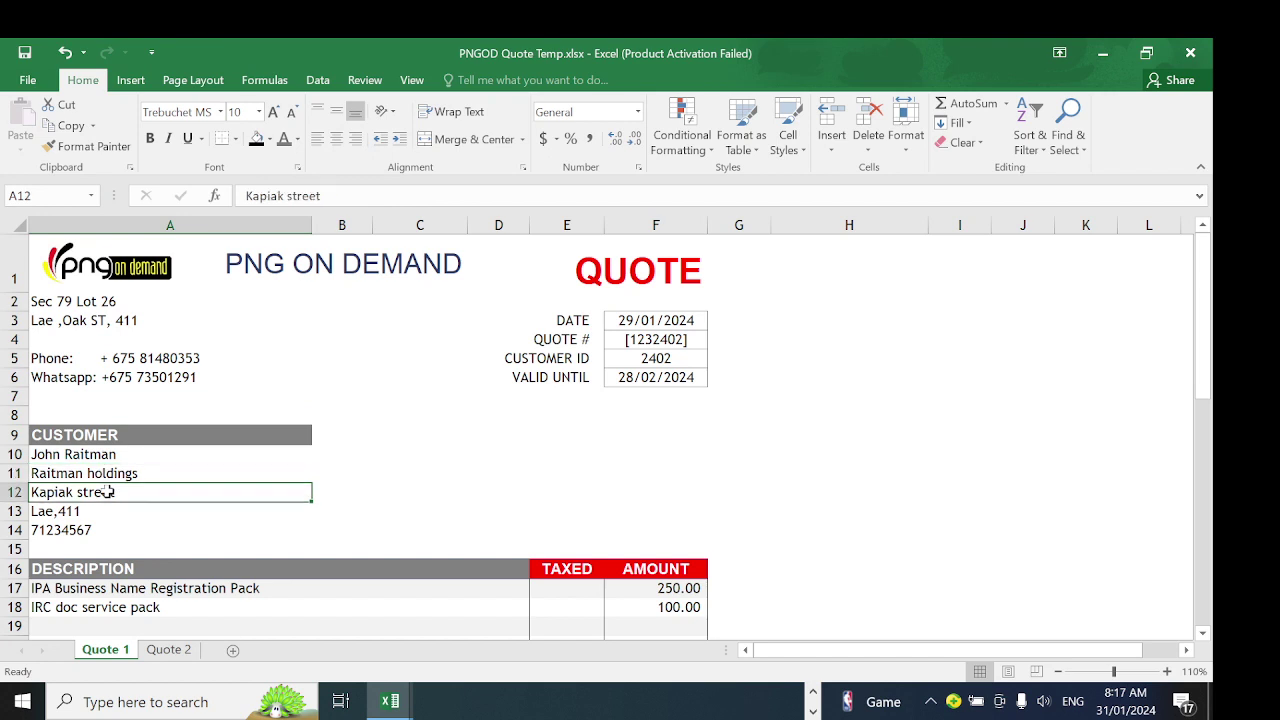
pyautogui.click(76, 511)
pyautogui.click(88, 529)
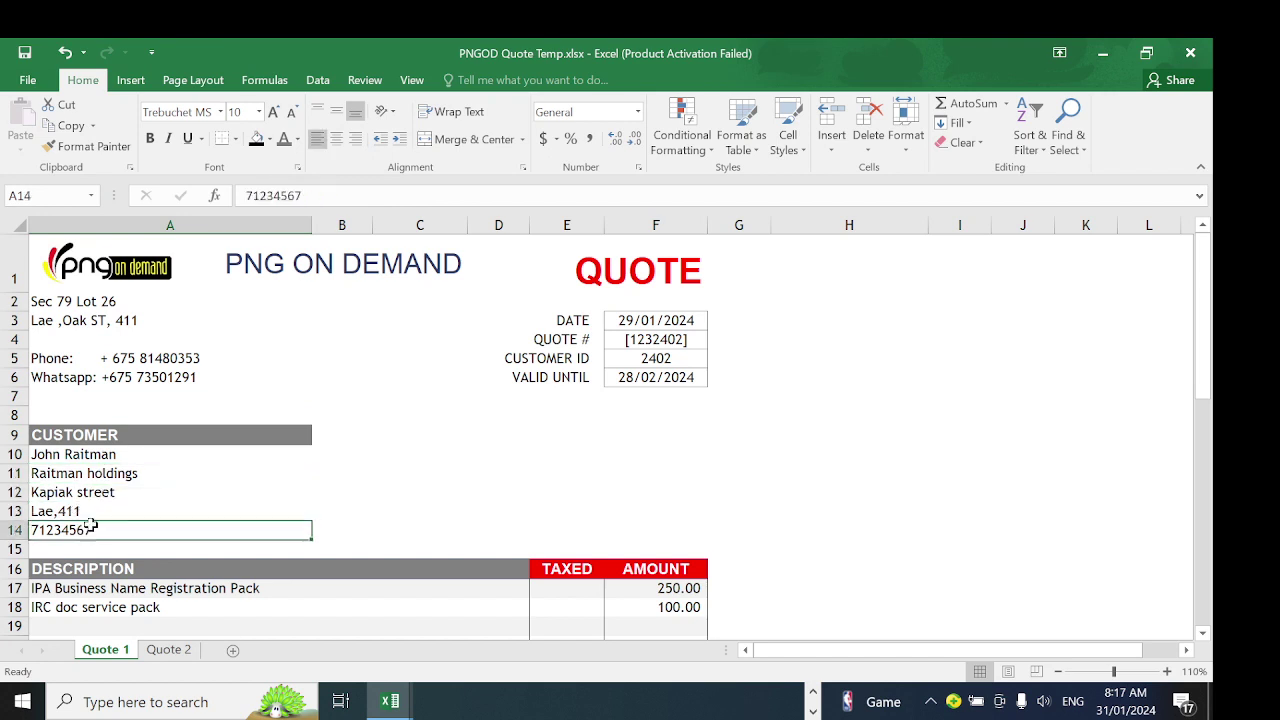
# Try marking both item rows as taxed with x in E17 and E18, and clear the marks.
pyautogui.moveTo(1206, 338); pyautogui.dragTo(1199, 441)
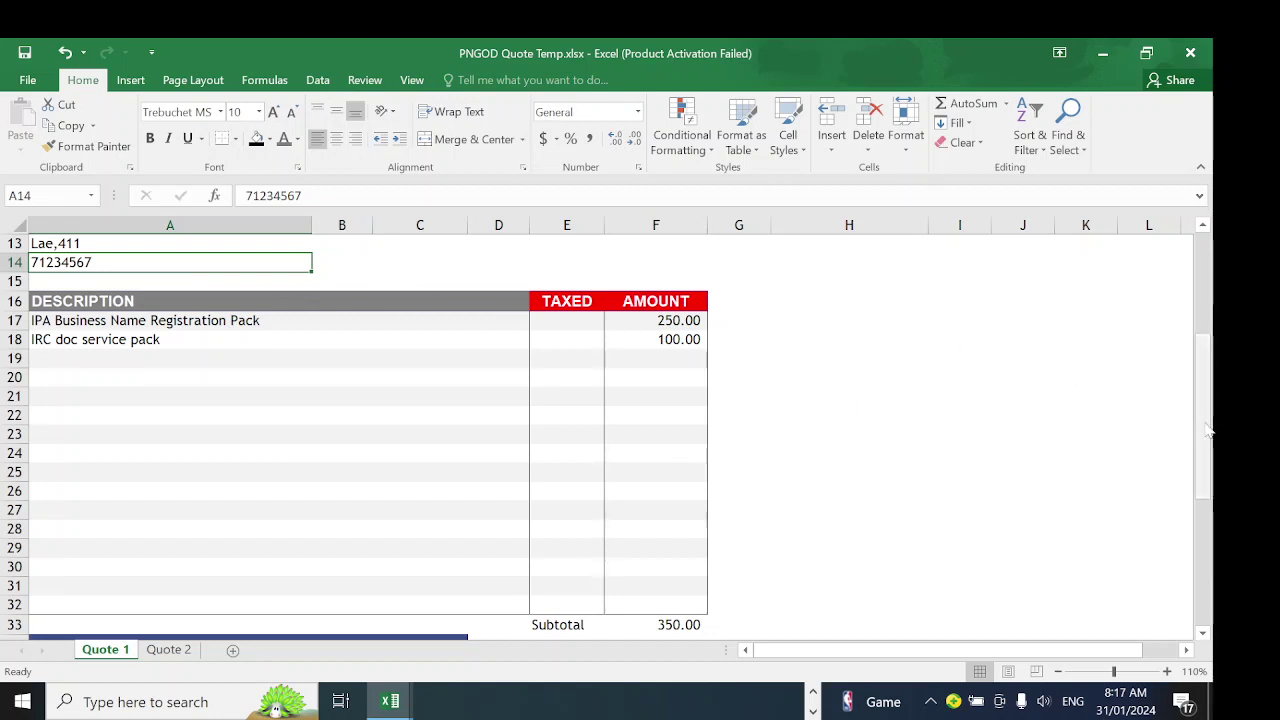
pyautogui.moveTo(1208, 430); pyautogui.dragTo(1203, 387)
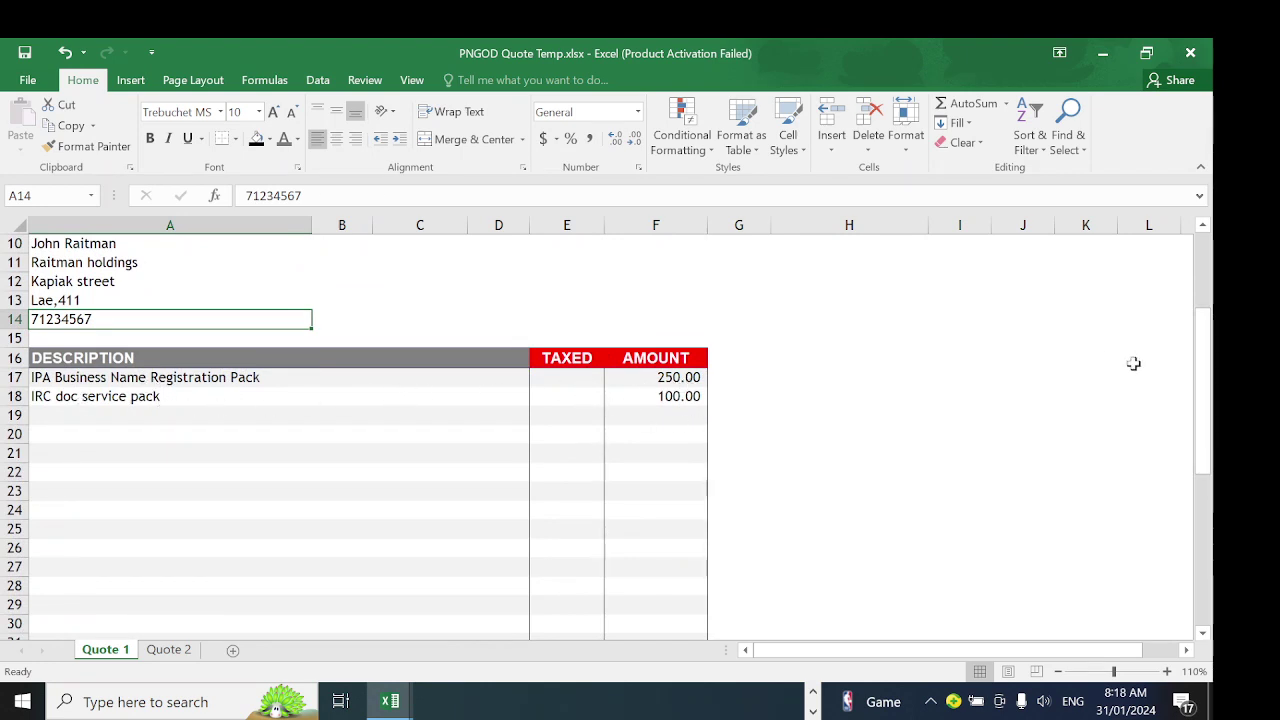
pyautogui.click(565, 378)
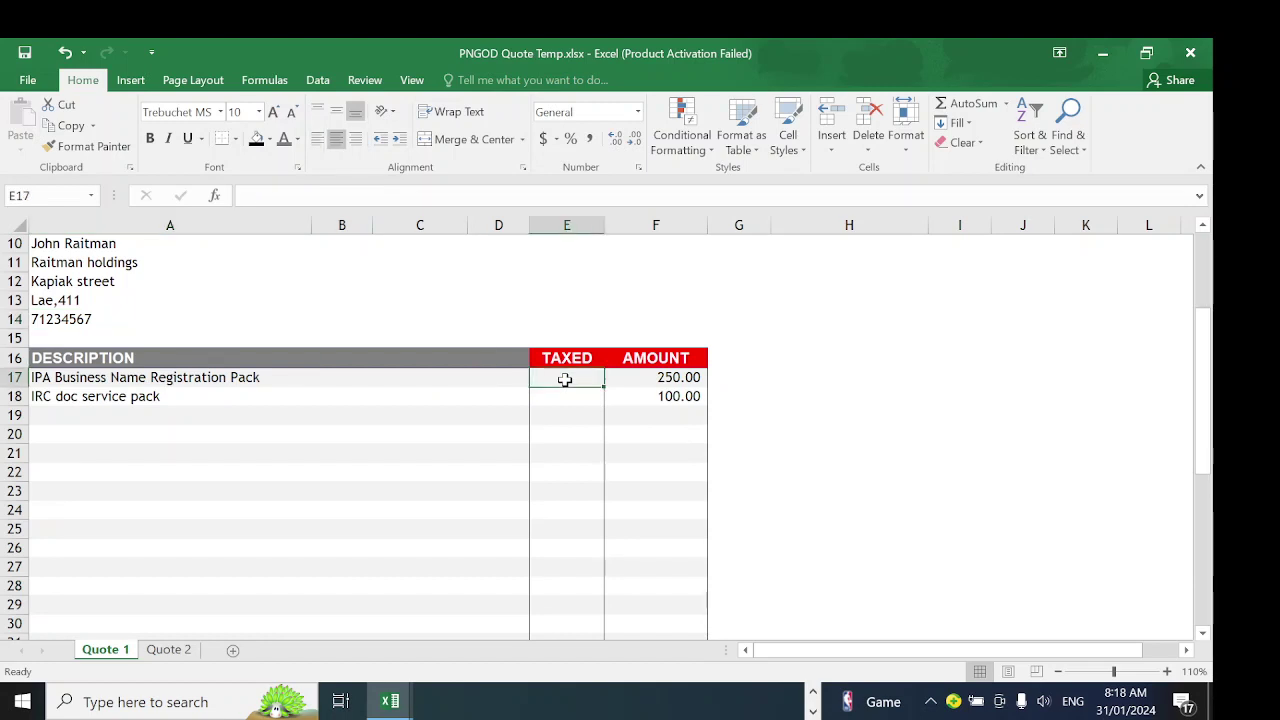
pyautogui.write('x')
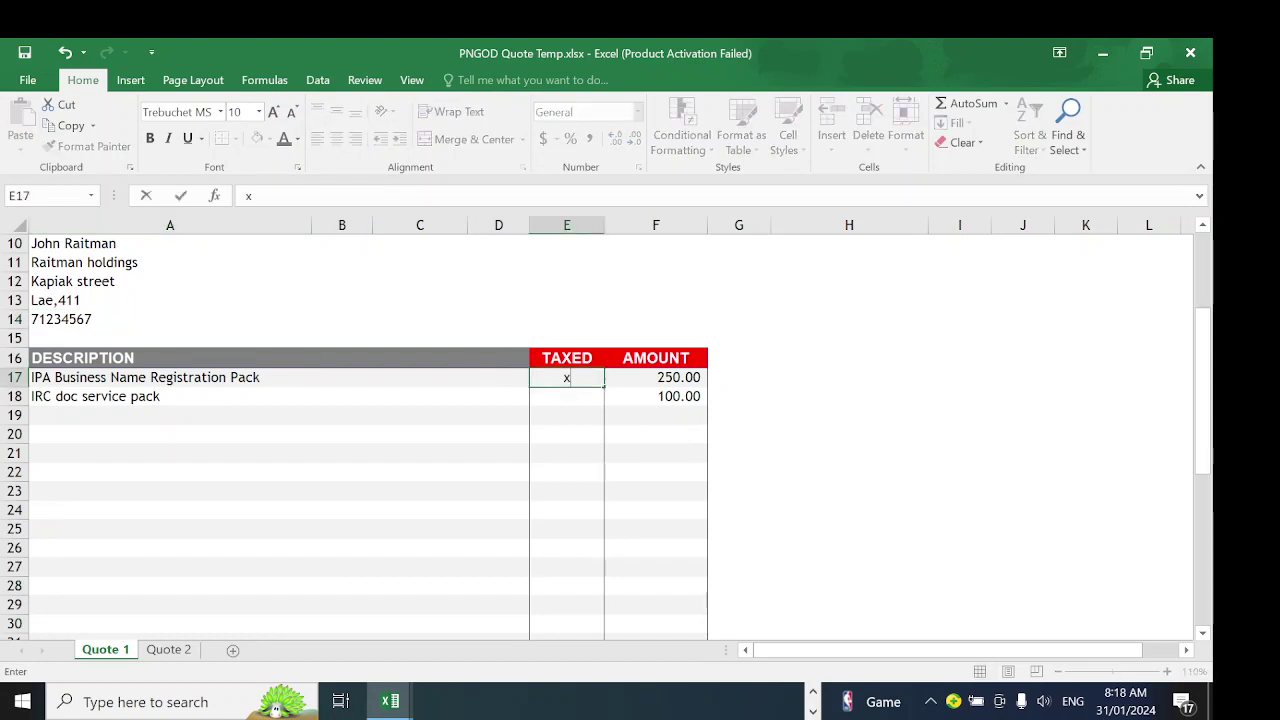
pyautogui.click(572, 401)
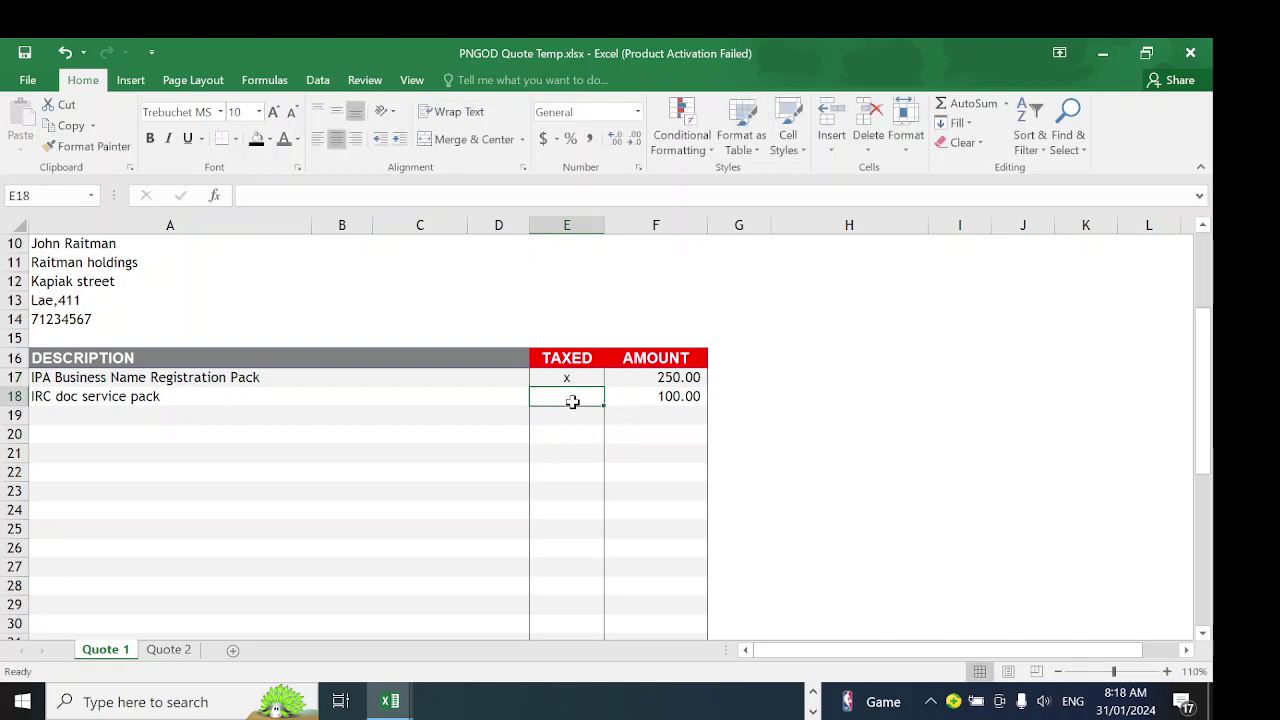
pyautogui.write('x')
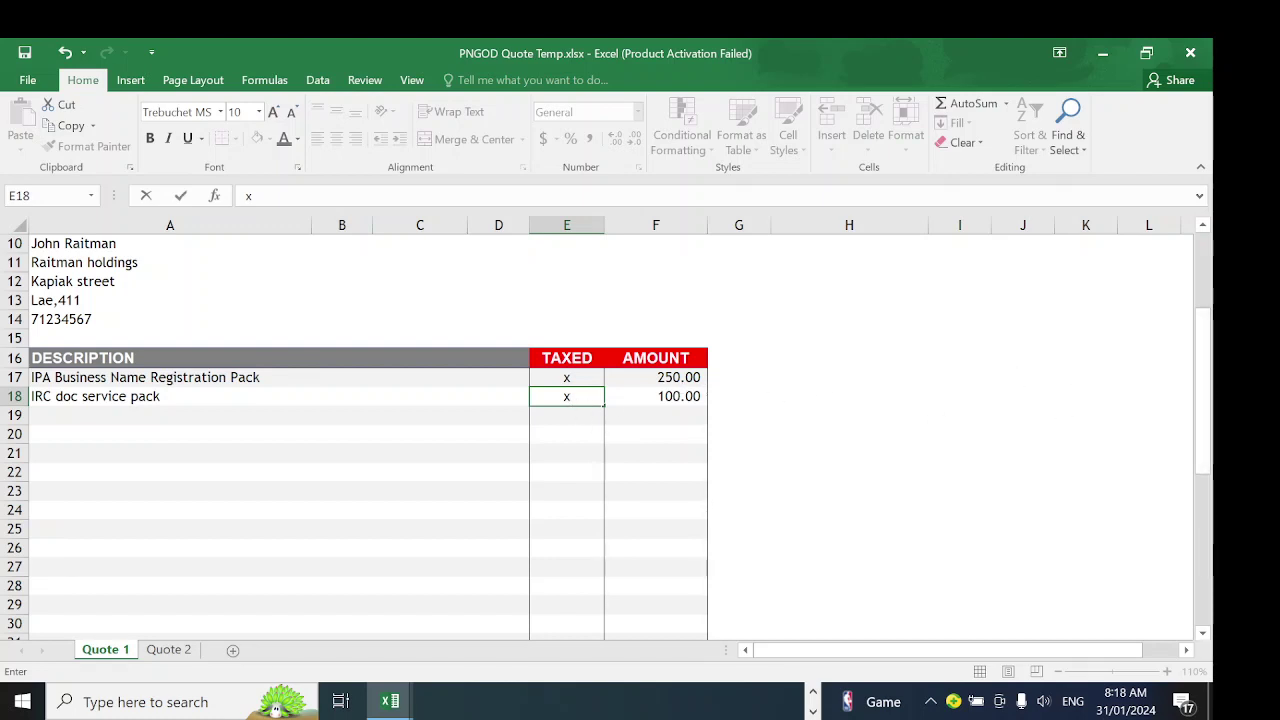
pyautogui.click(567, 380)
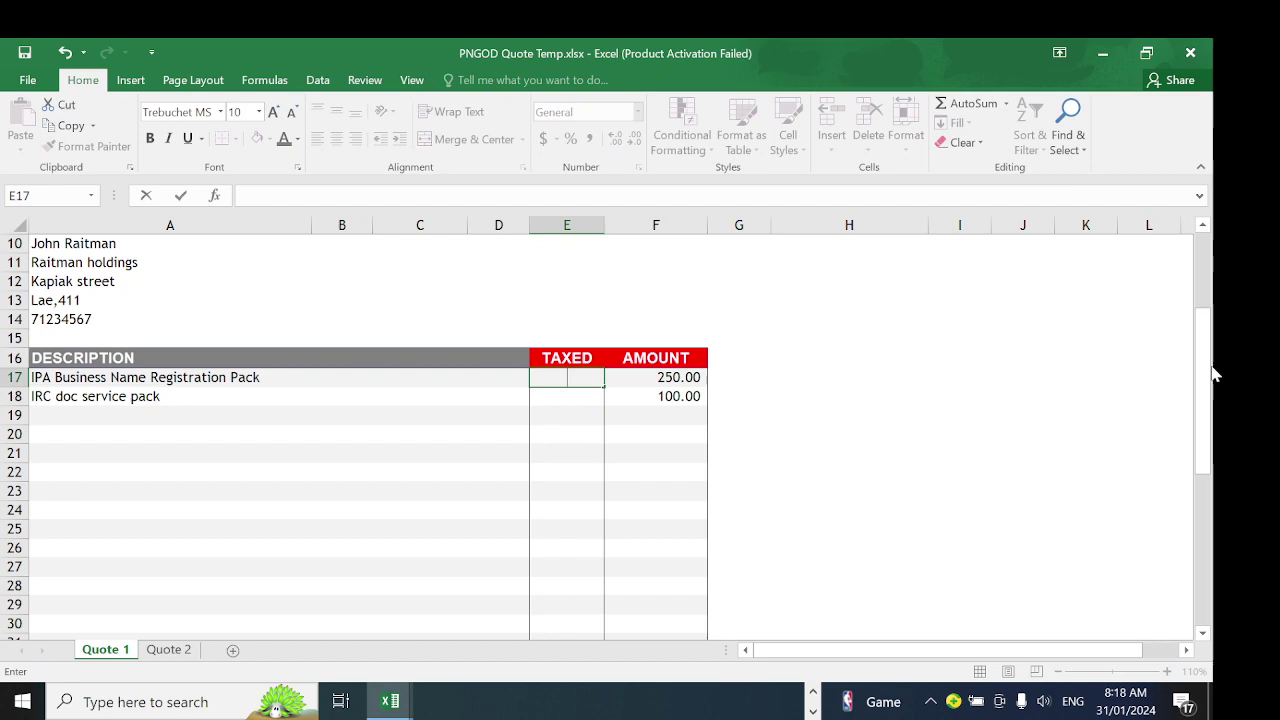
# Mark the IPA Business Name Registration Pack and IRC doc service pack rows as taxed with x.
pyautogui.moveTo(1206, 368); pyautogui.dragTo(1191, 420)
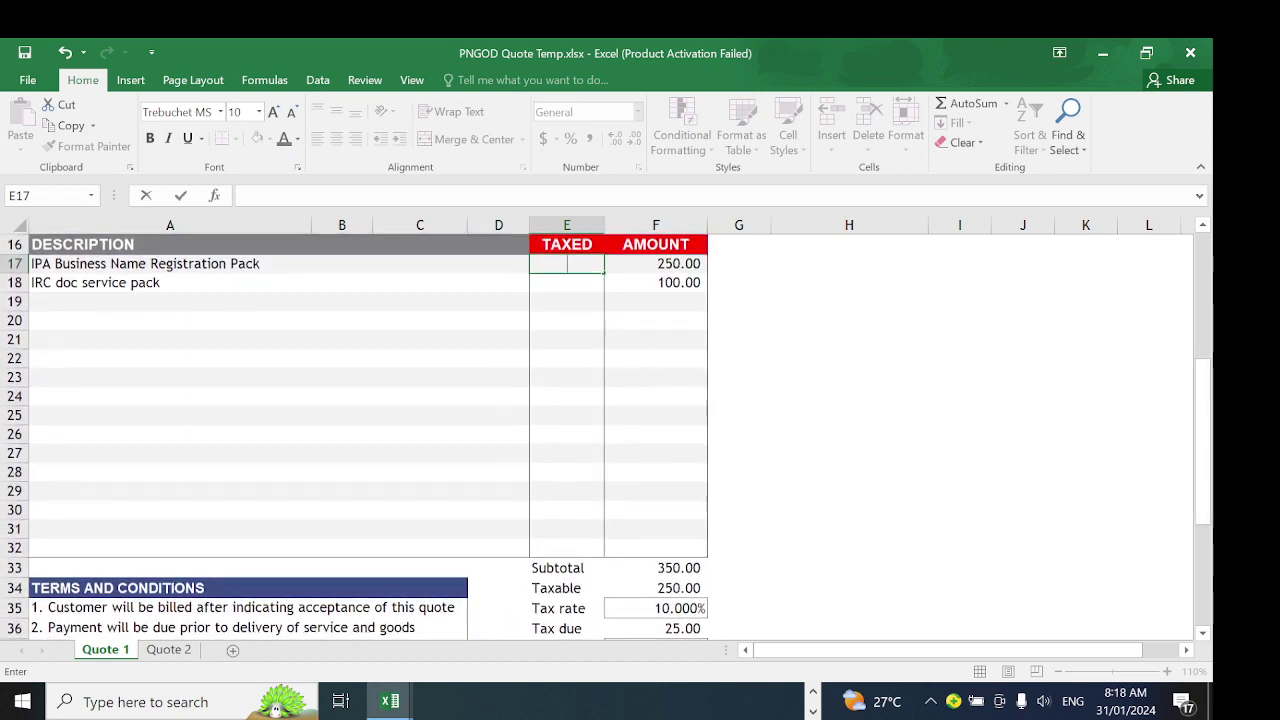
pyautogui.write('x')
pyautogui.press('Return')
pyautogui.click(578, 300)
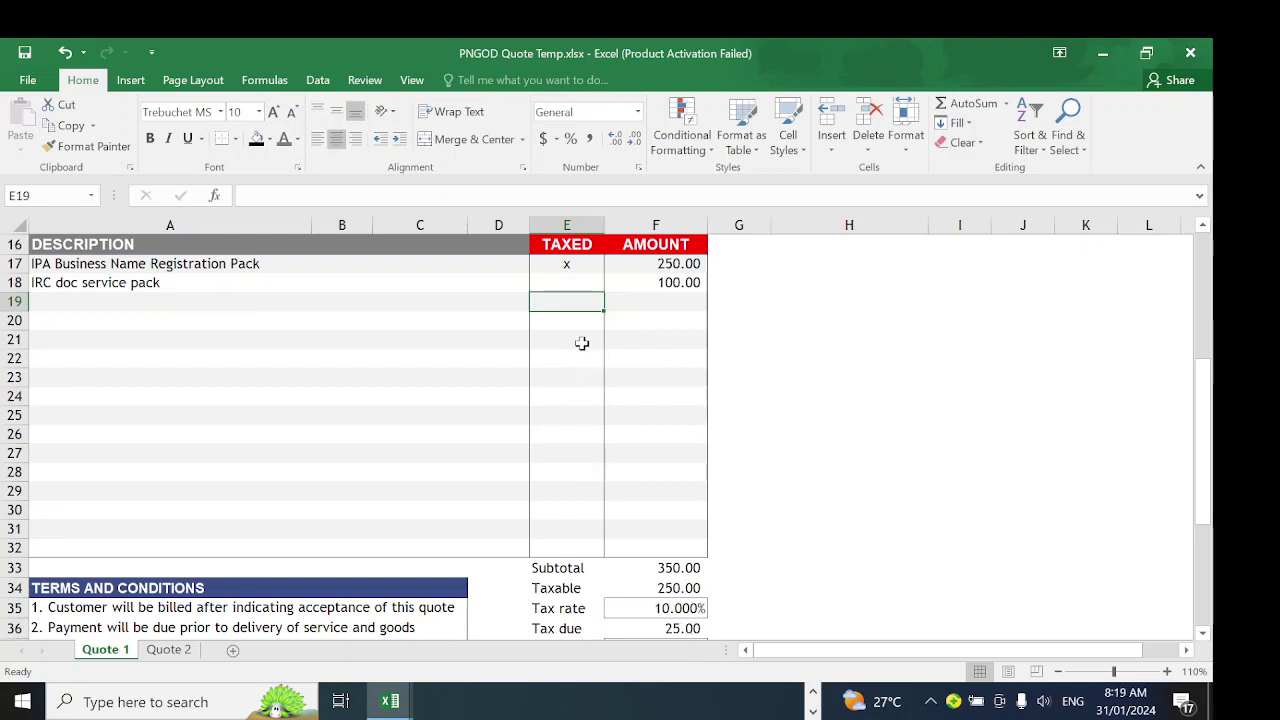
pyautogui.click(586, 283)
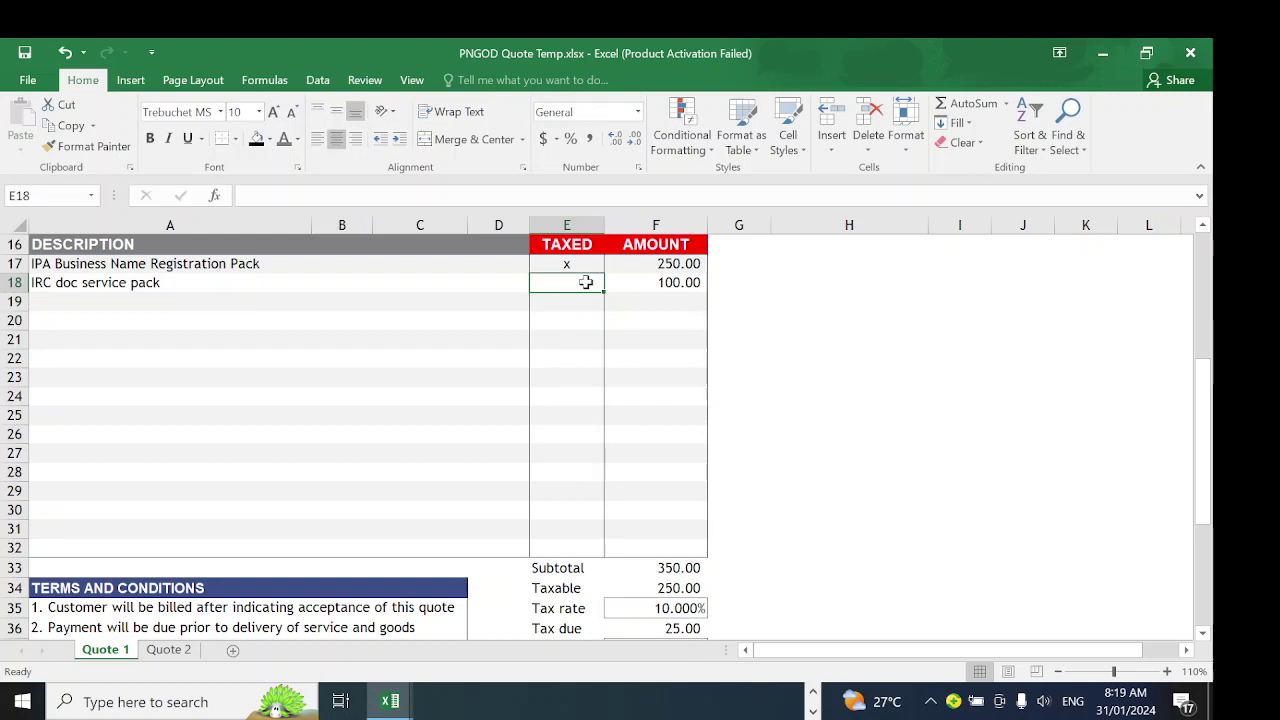
pyautogui.write('x')
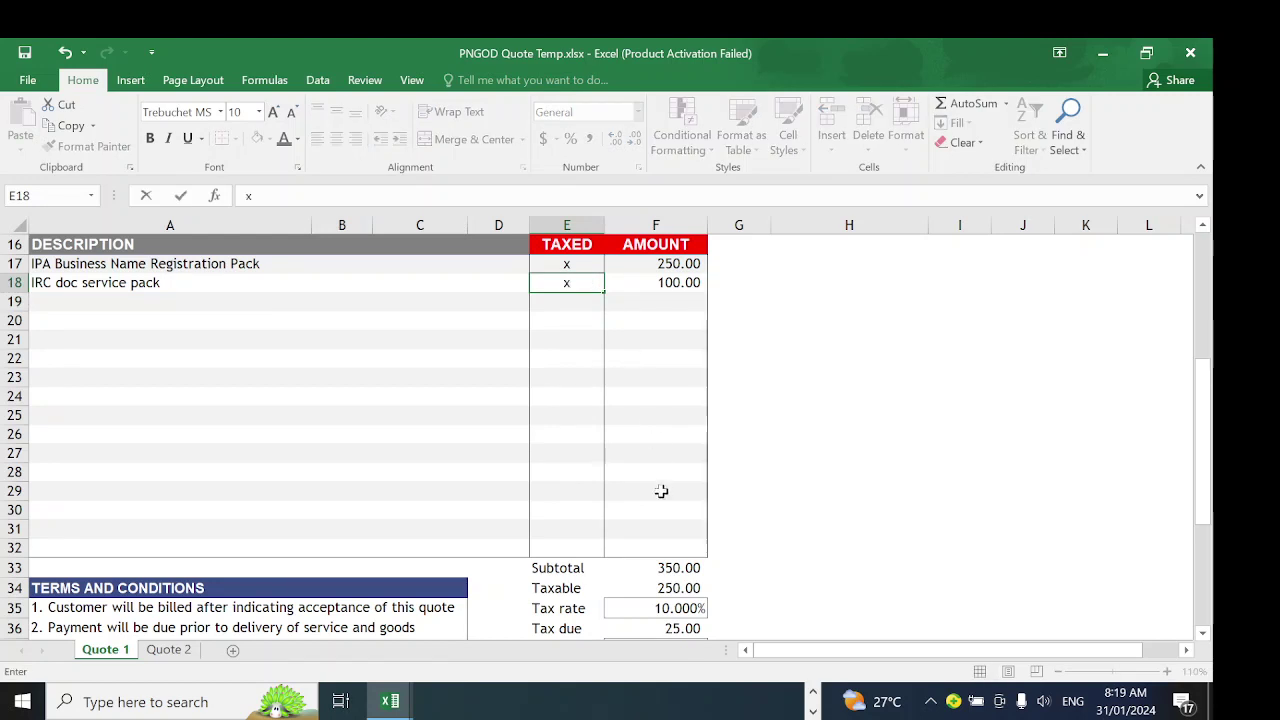
pyautogui.click(563, 318)
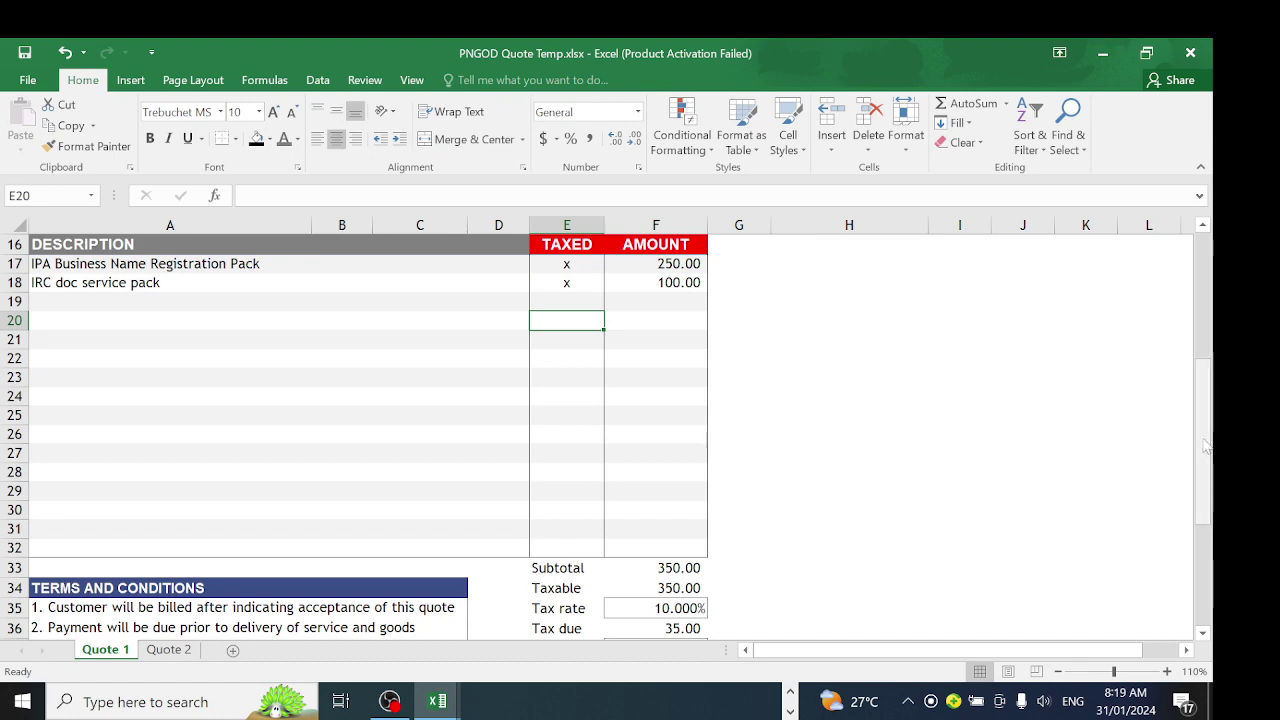
# Examine the quote's totals block, the terms and conditions with the customer acceptance area, and the closing contact and thank-you lines.
pyautogui.moveTo(1207, 447); pyautogui.dragTo(1194, 478)
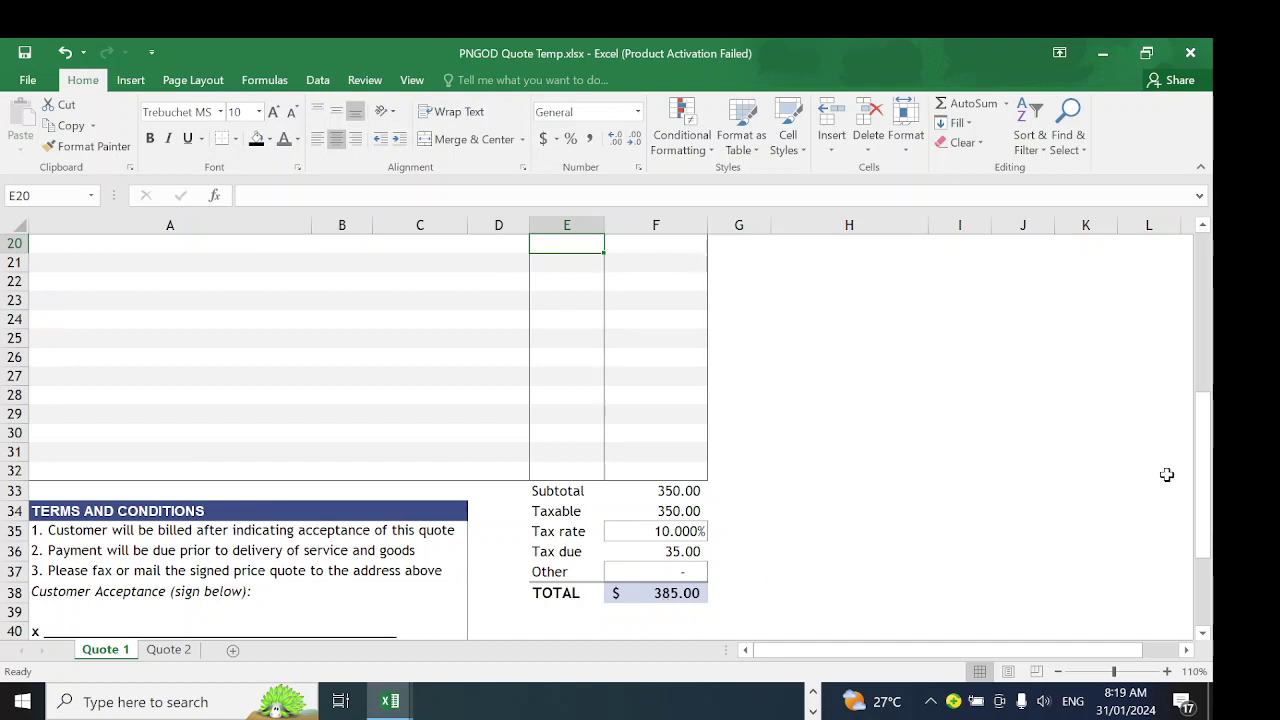
pyautogui.moveTo(1208, 472); pyautogui.dragTo(1191, 545)
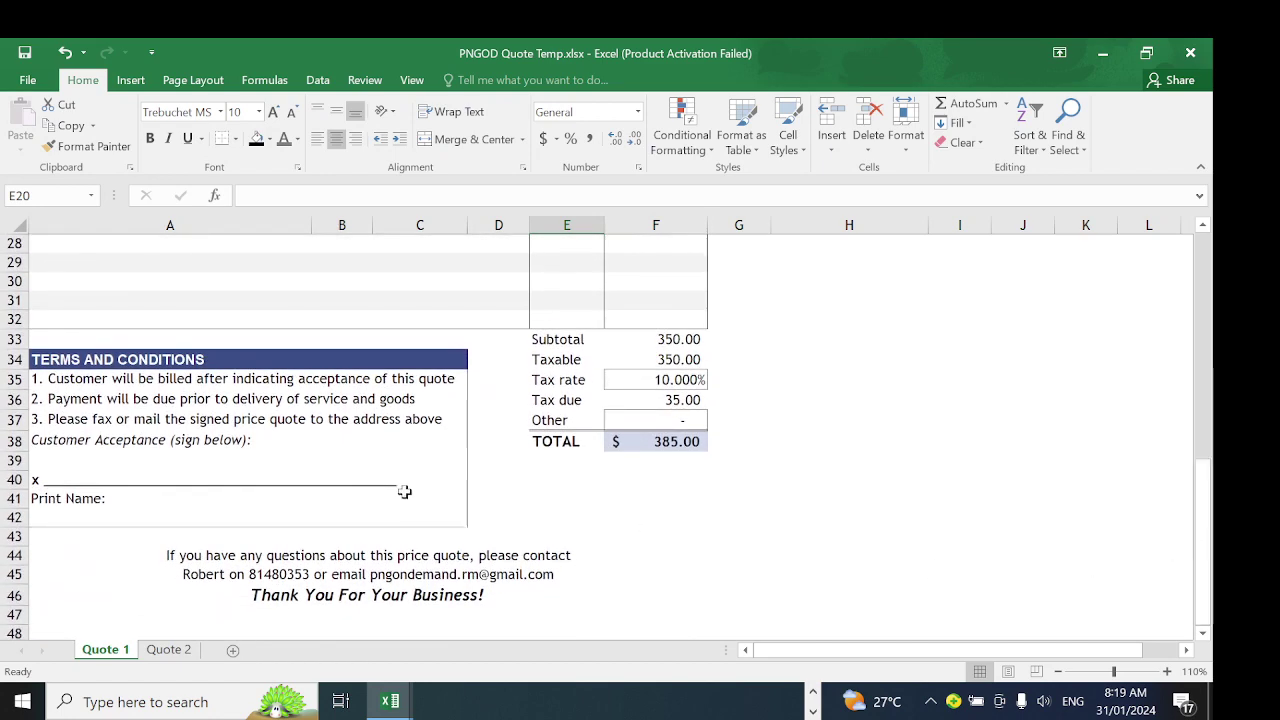
pyautogui.click(355, 383)
pyautogui.click(352, 397)
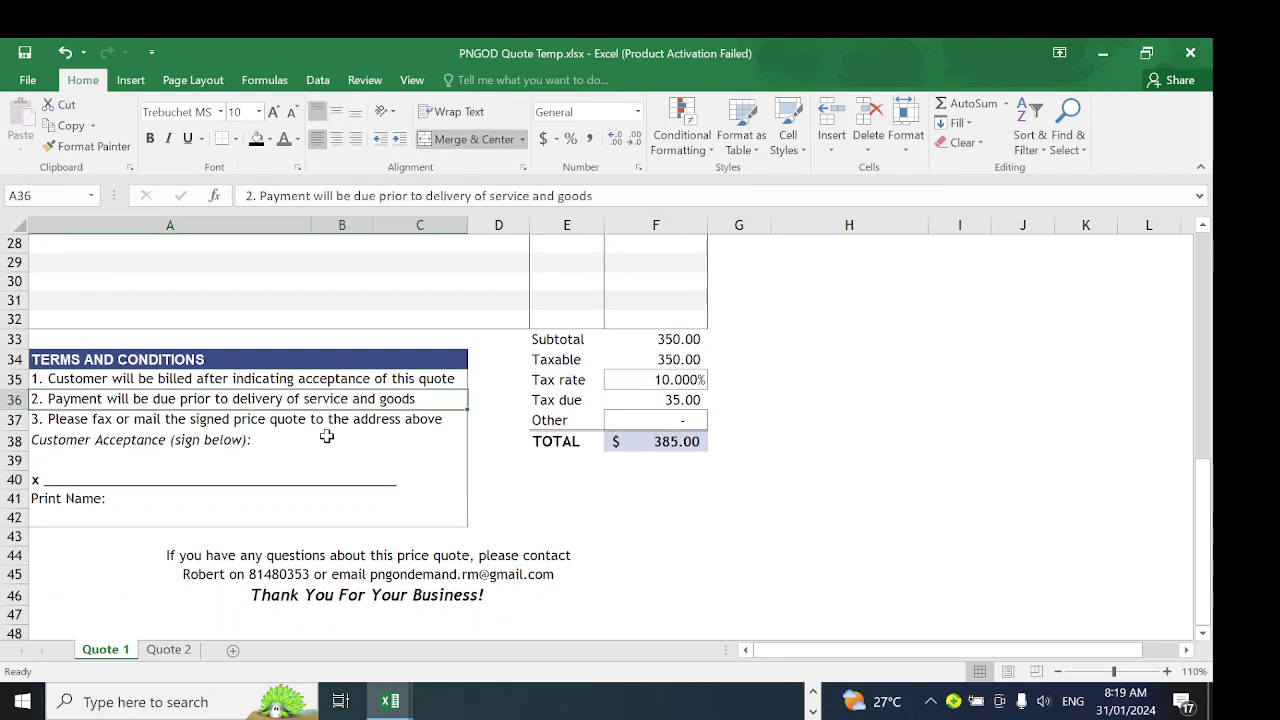
pyautogui.click(326, 436)
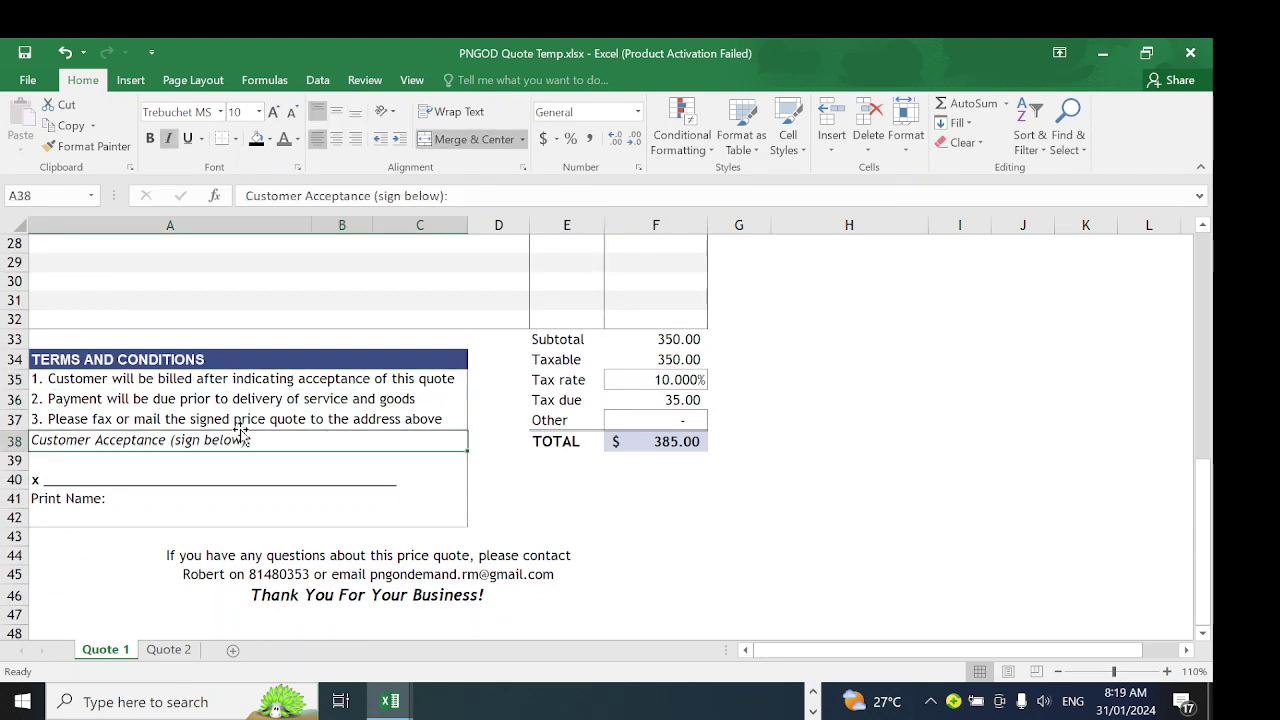
pyautogui.click(308, 357)
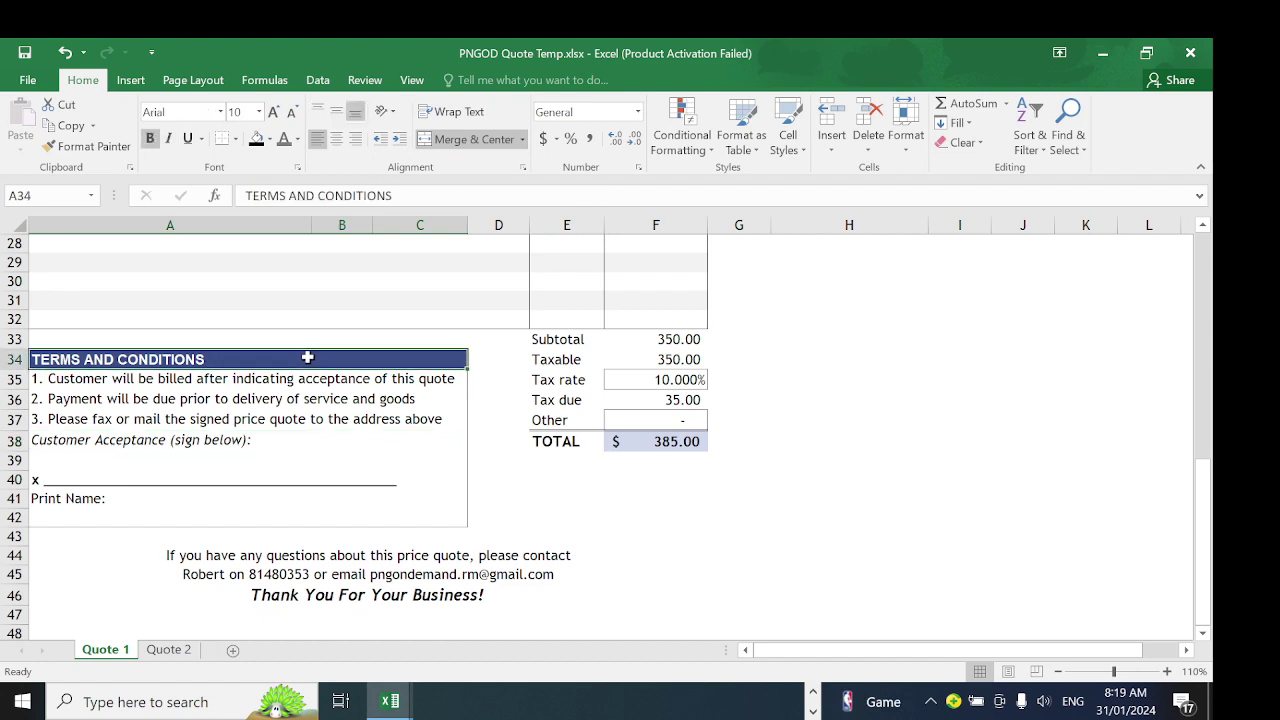
pyautogui.click(1201, 496)
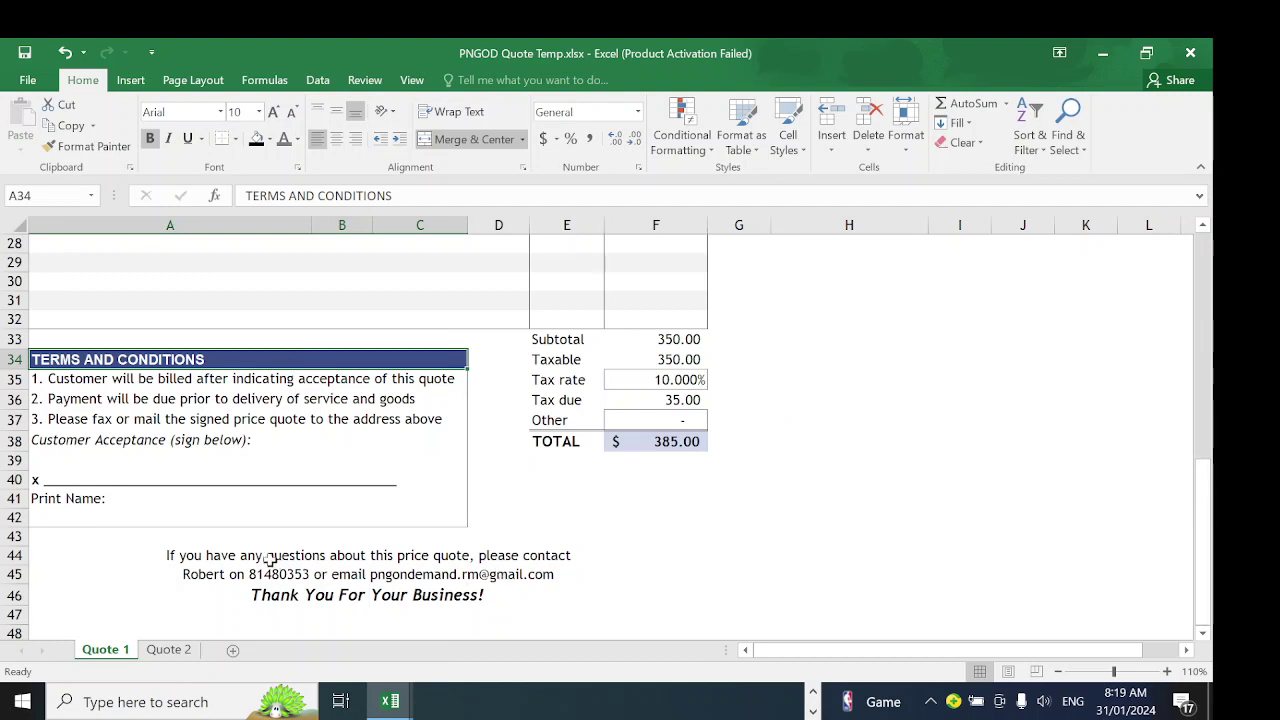
pyautogui.click(240, 553)
pyautogui.click(282, 574)
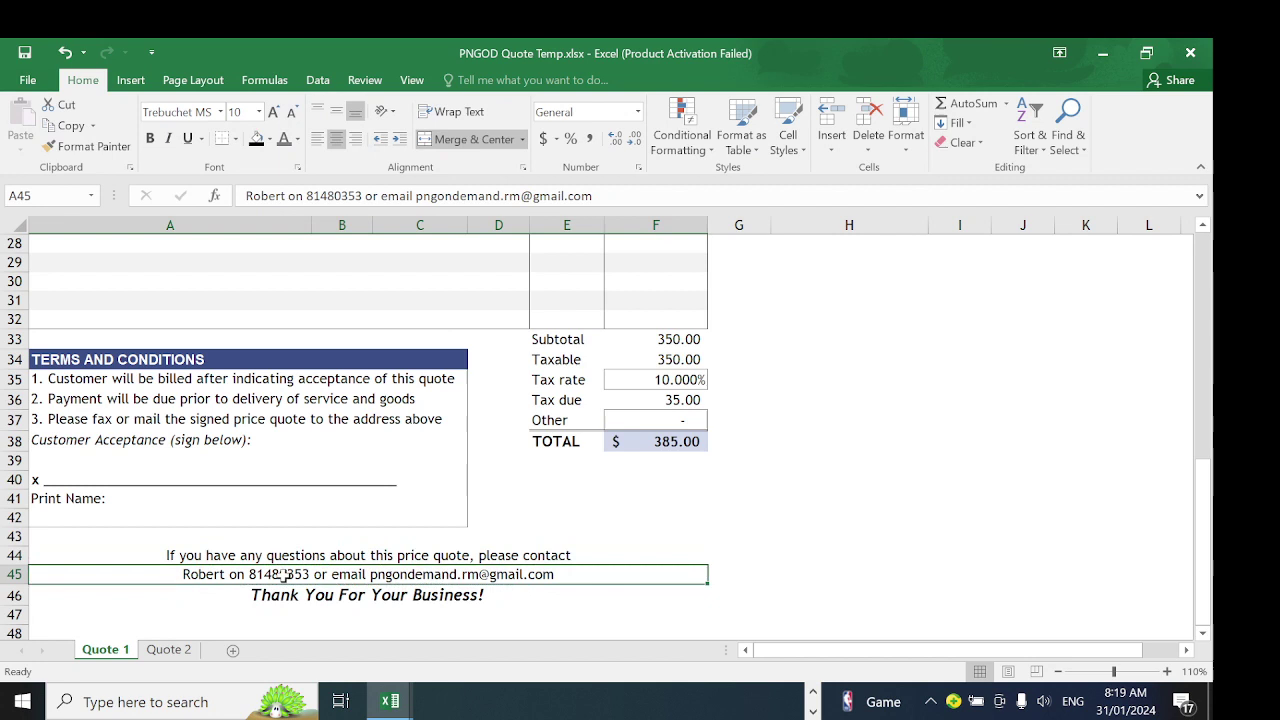
pyautogui.click(333, 598)
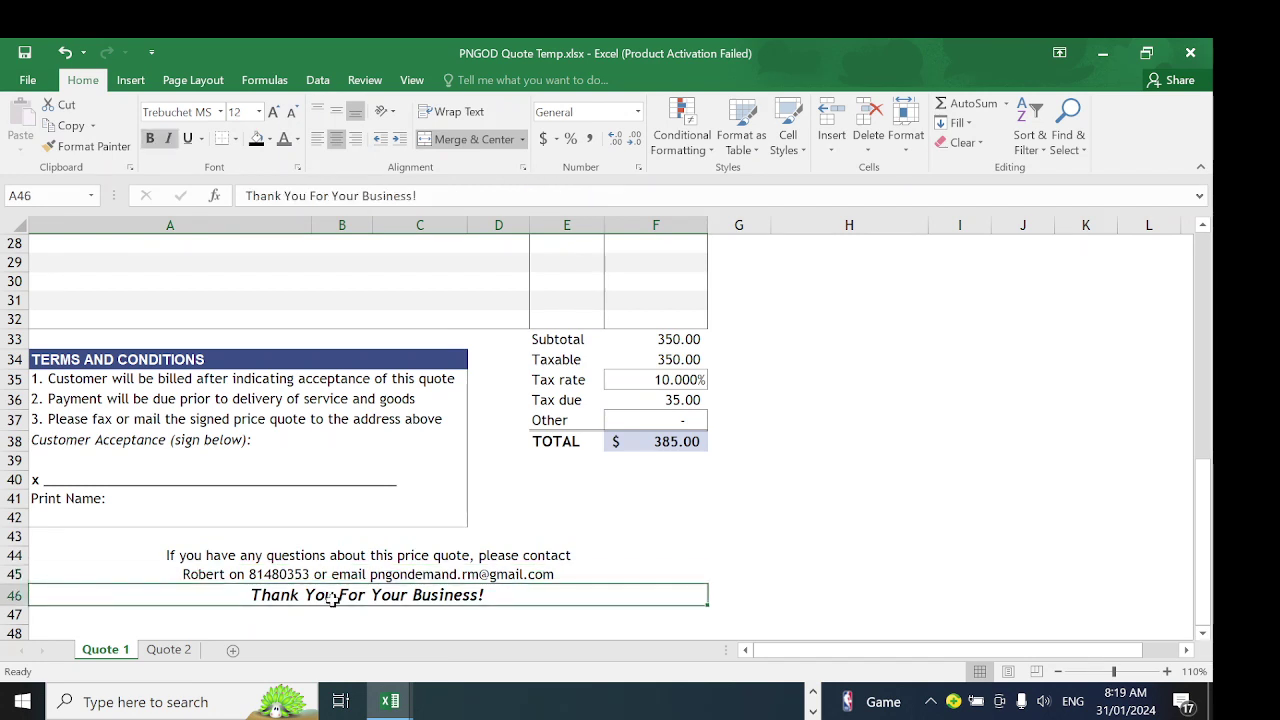
pyautogui.click(400, 558)
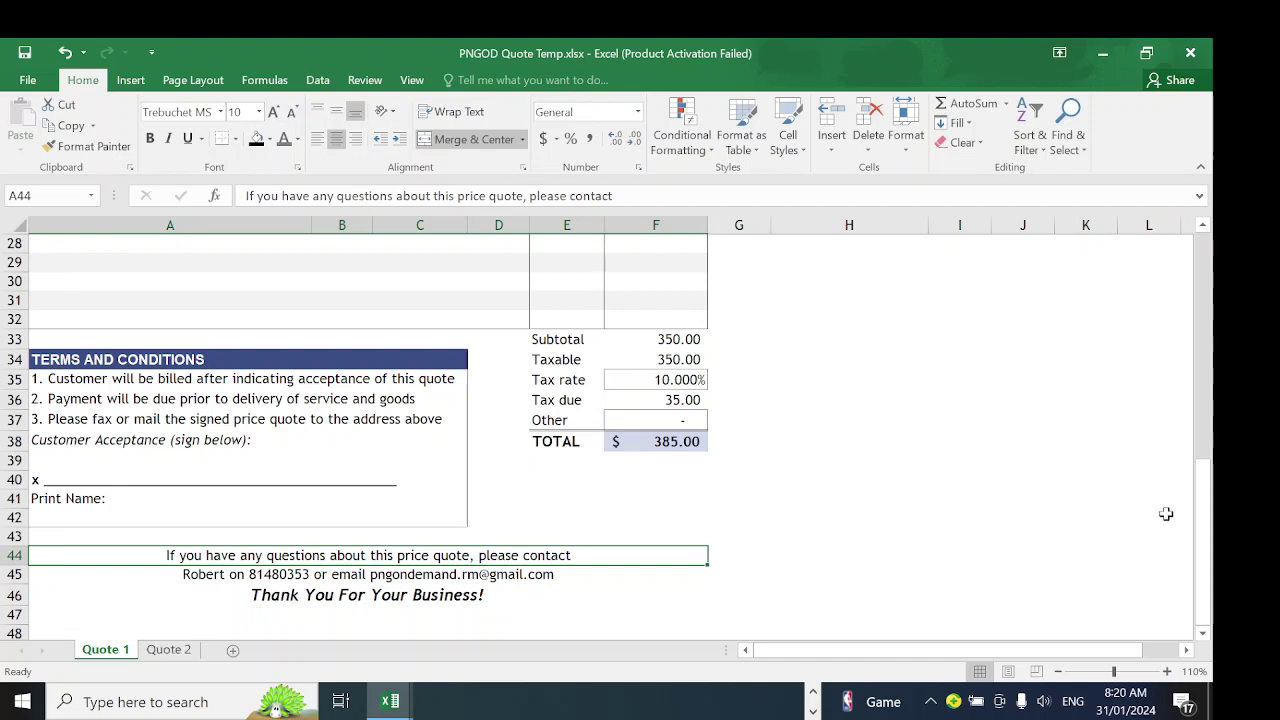
# On the Quote 2 sheet, set the Business Profiles quantity to 5 and mark that row as taxed with x.
pyautogui.click(169, 650)
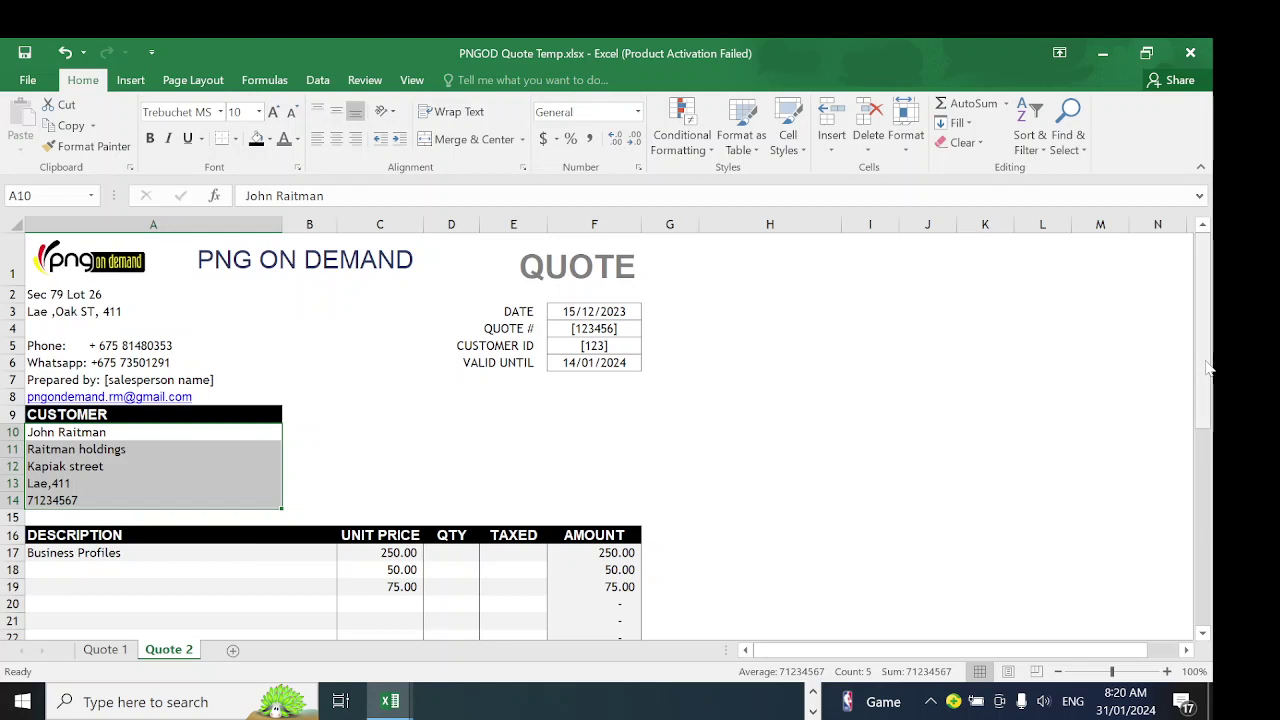
pyautogui.click(1207, 368)
pyautogui.moveTo(1203, 358); pyautogui.dragTo(1195, 428)
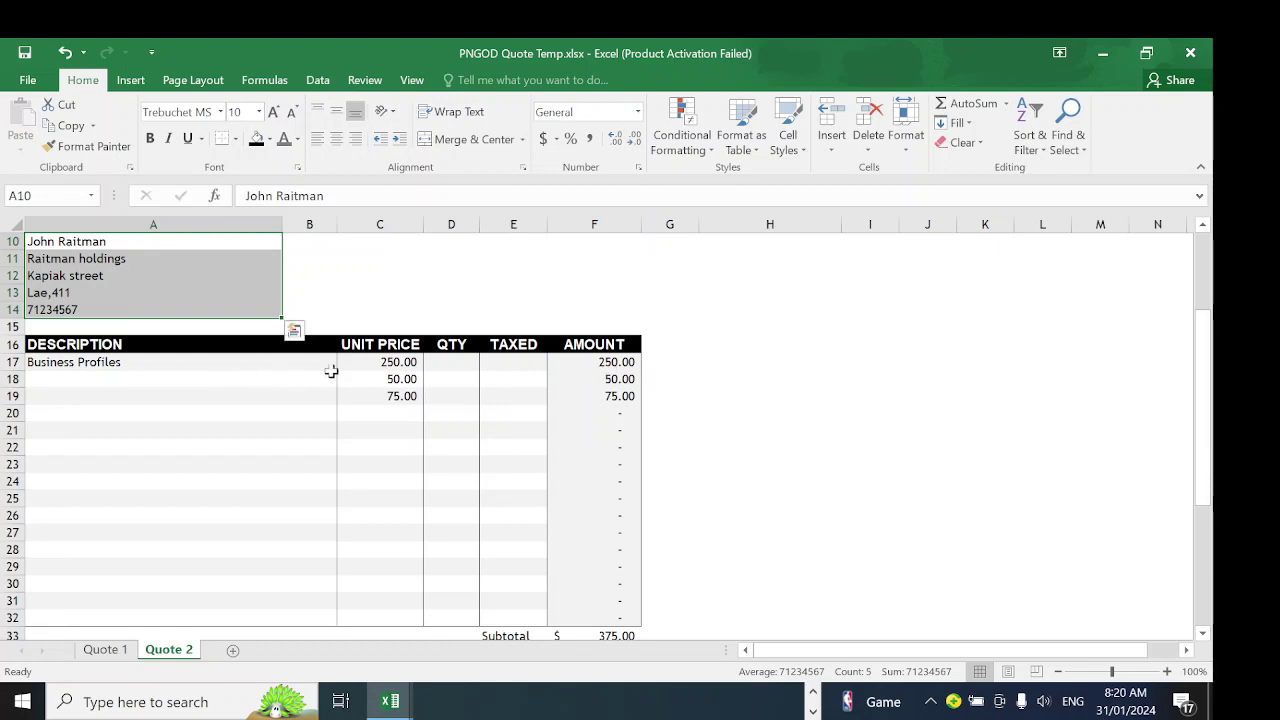
pyautogui.click(458, 364)
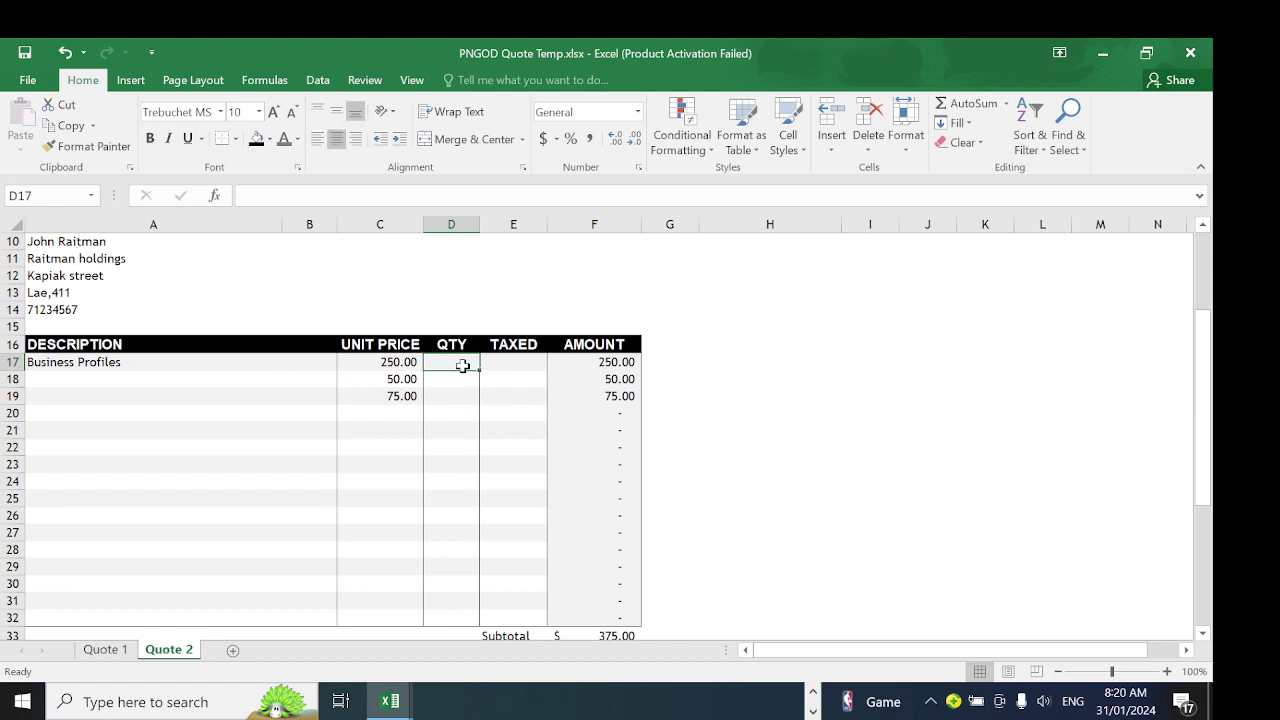
pyautogui.write('5')
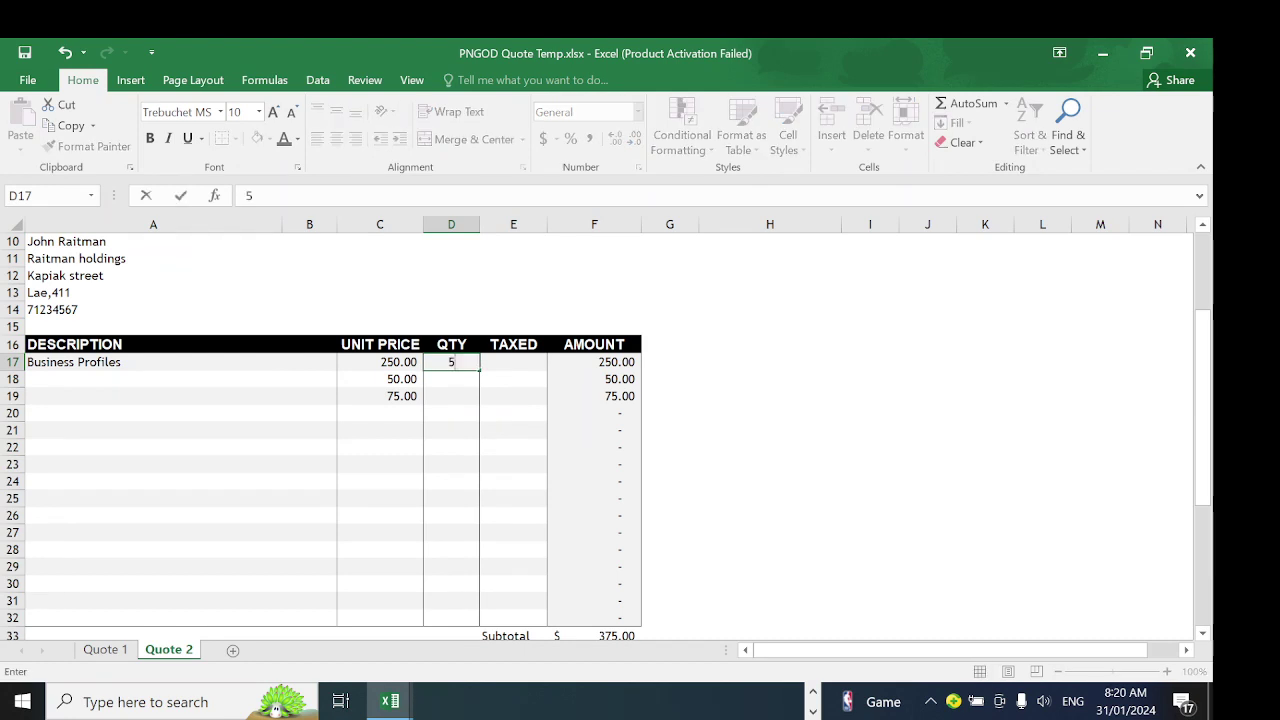
pyautogui.click(507, 368)
pyautogui.write('x')
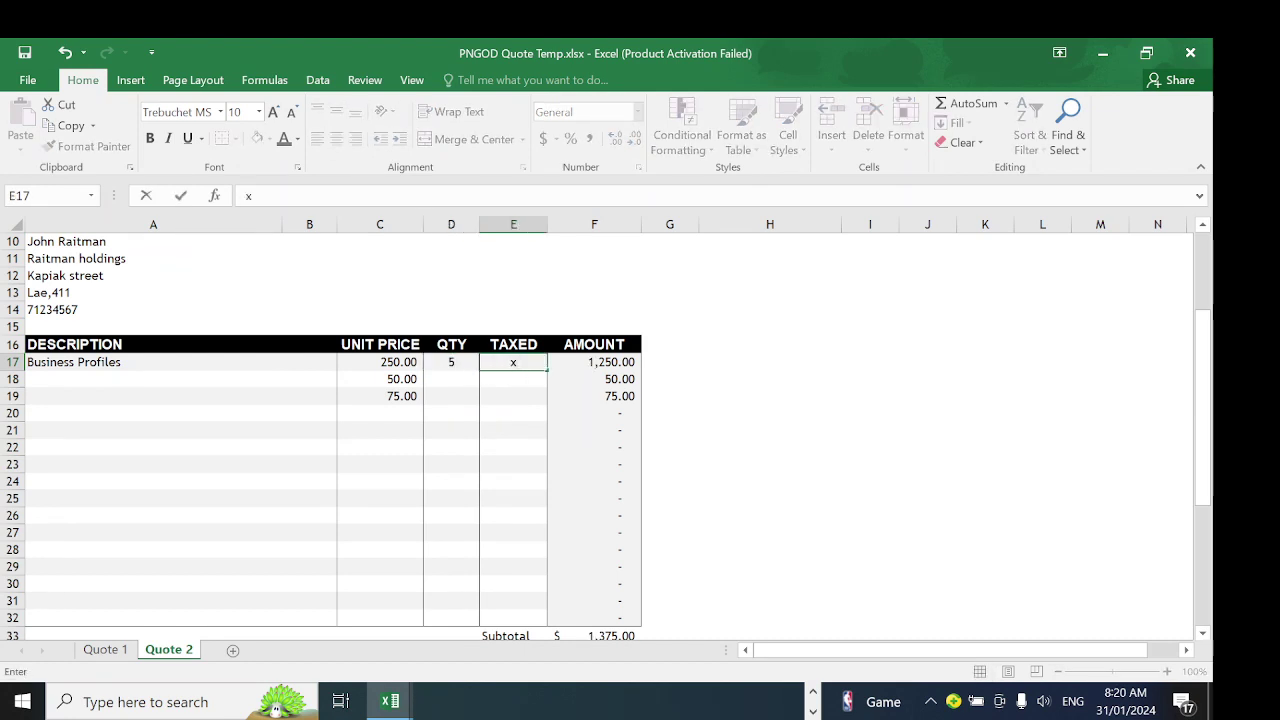
# Set the quantity of the 50.00 item in row 18 to 5 and enter printout as its description.
pyautogui.click(446, 380)
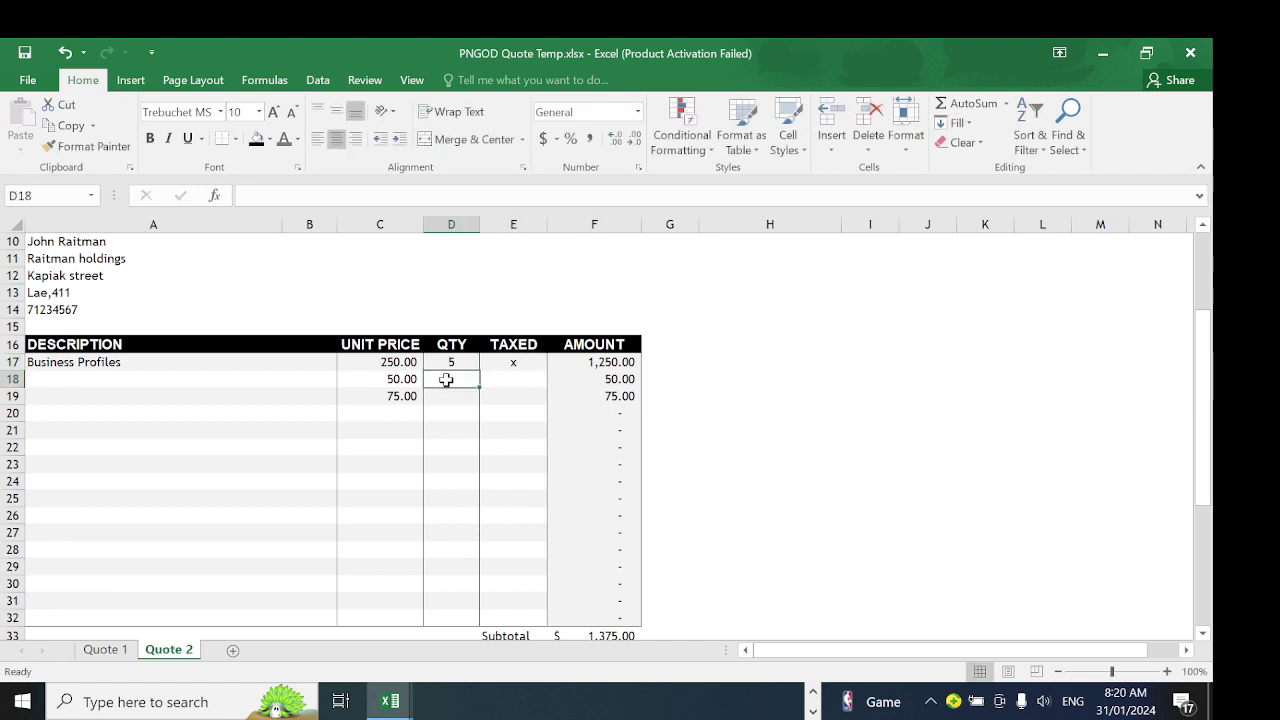
pyautogui.write('5')
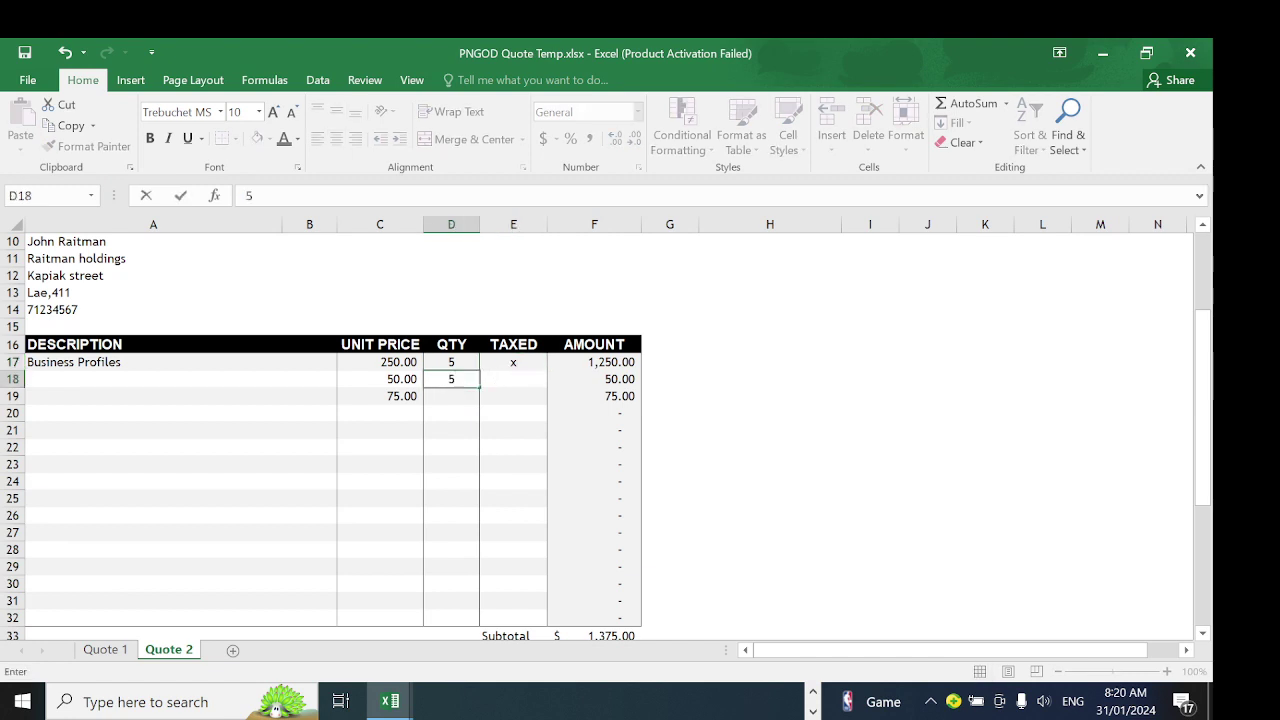
pyautogui.click(147, 382)
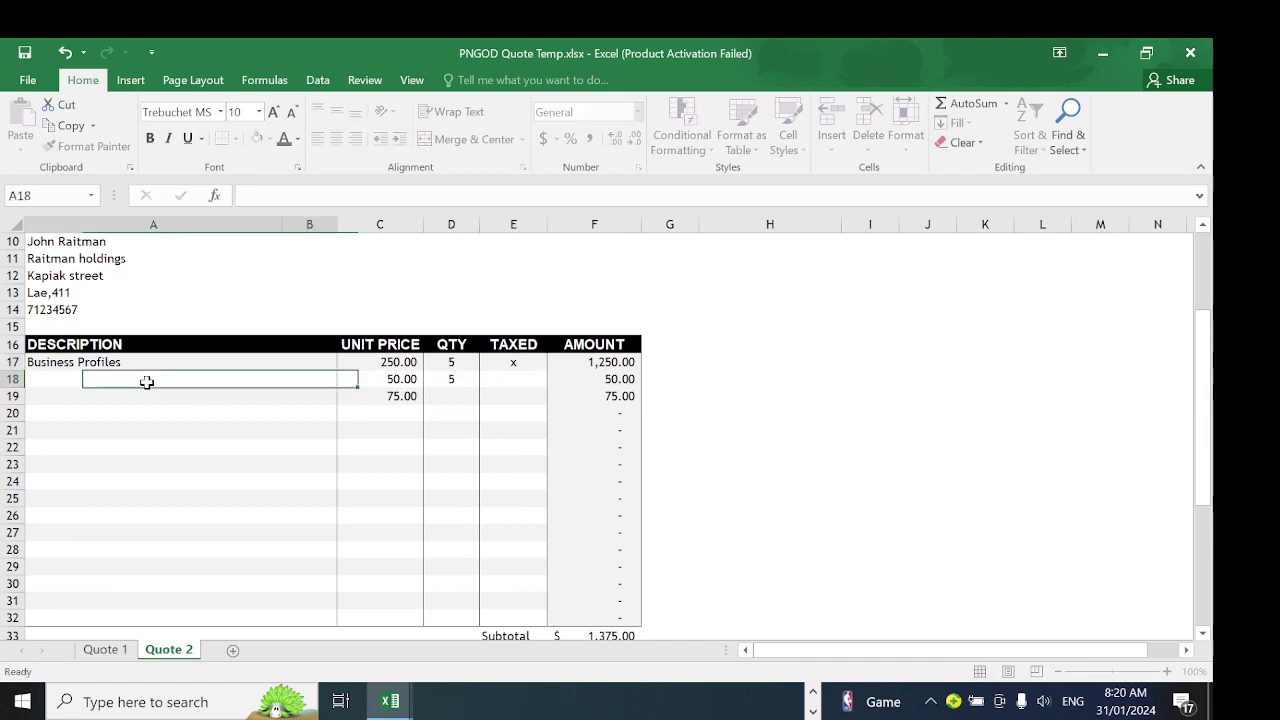
pyautogui.write('pri')
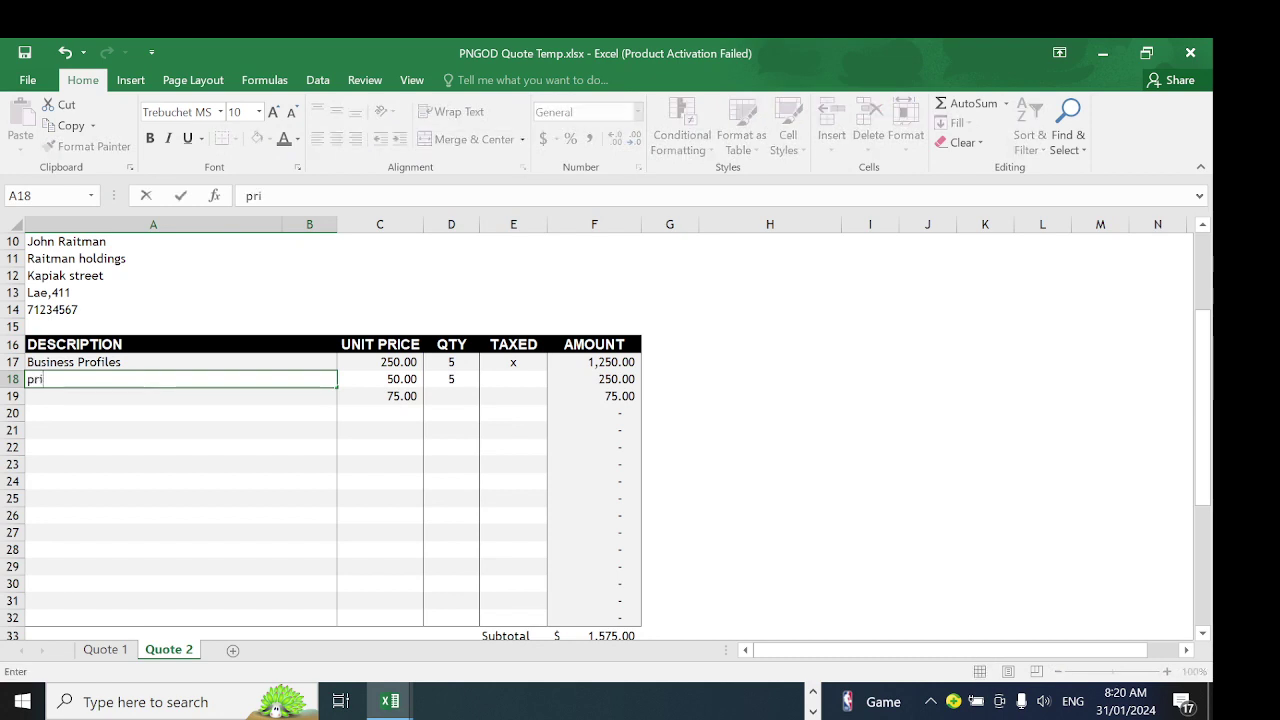
pyautogui.write('ntout')
# Enter delivery as the description of the 75.00 item in row 19 and set its quantity to 1.
pyautogui.click(142, 400)
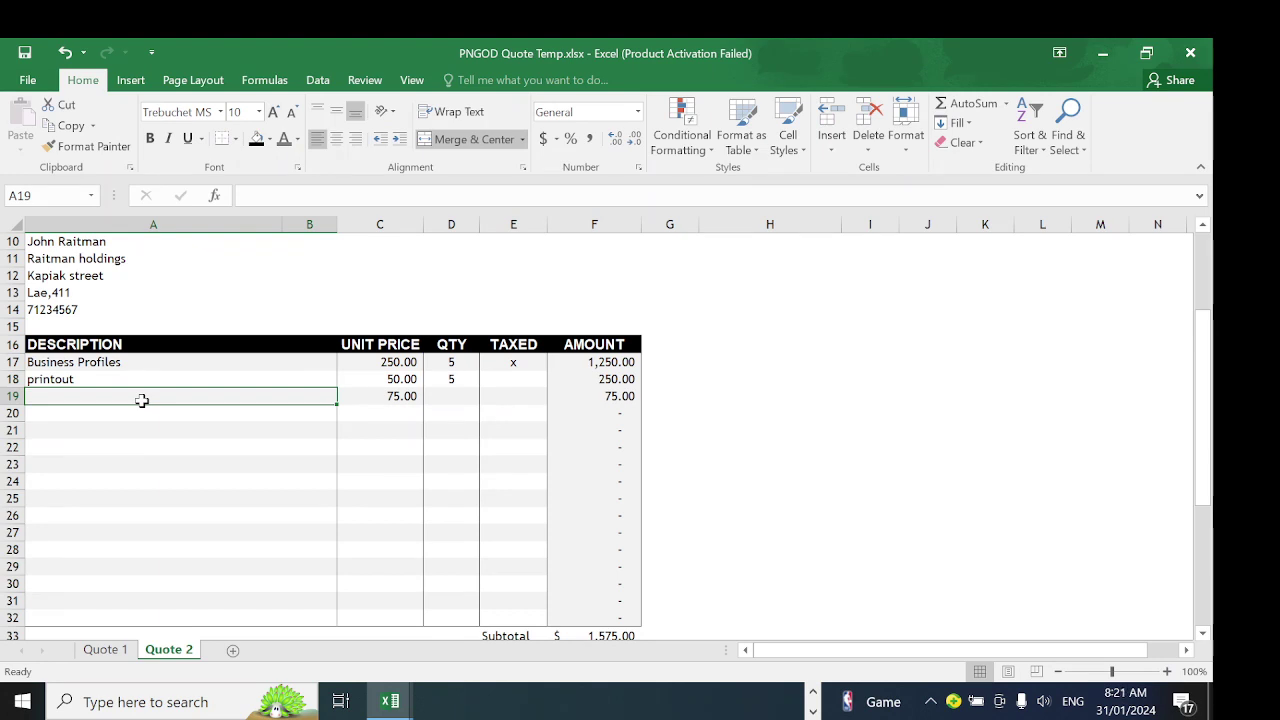
pyautogui.write('de')
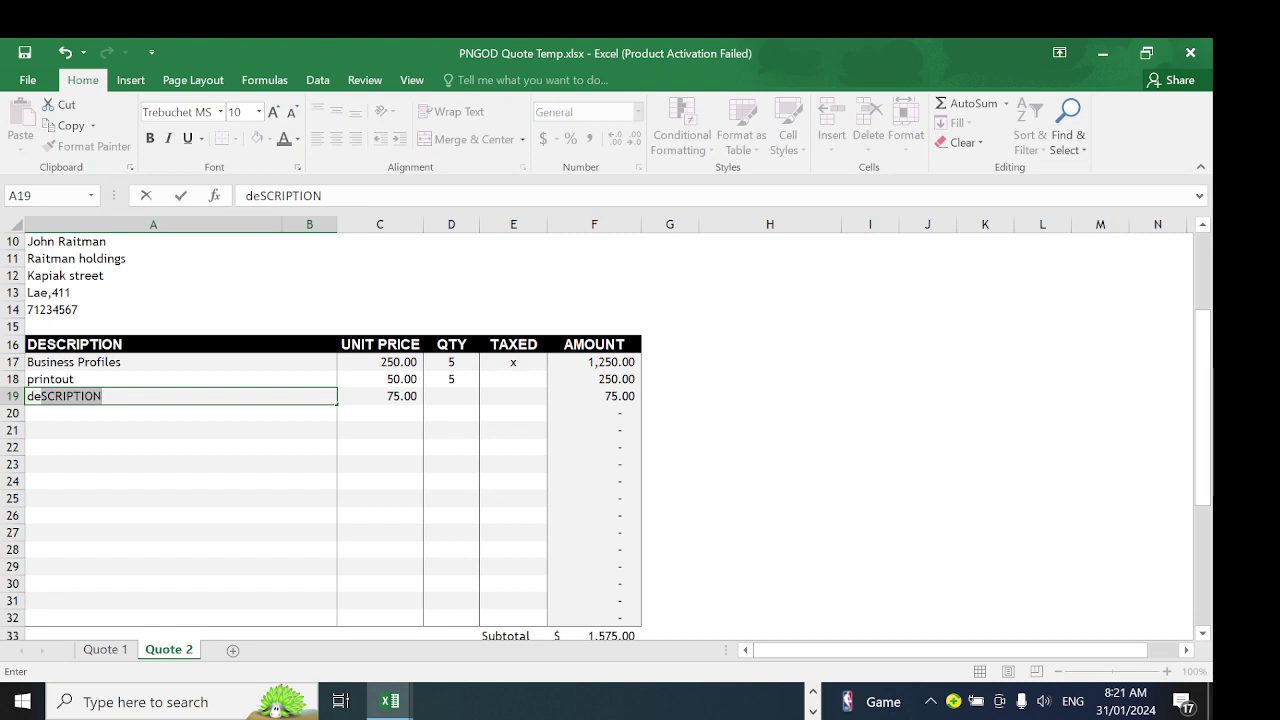
pyautogui.write('livery')
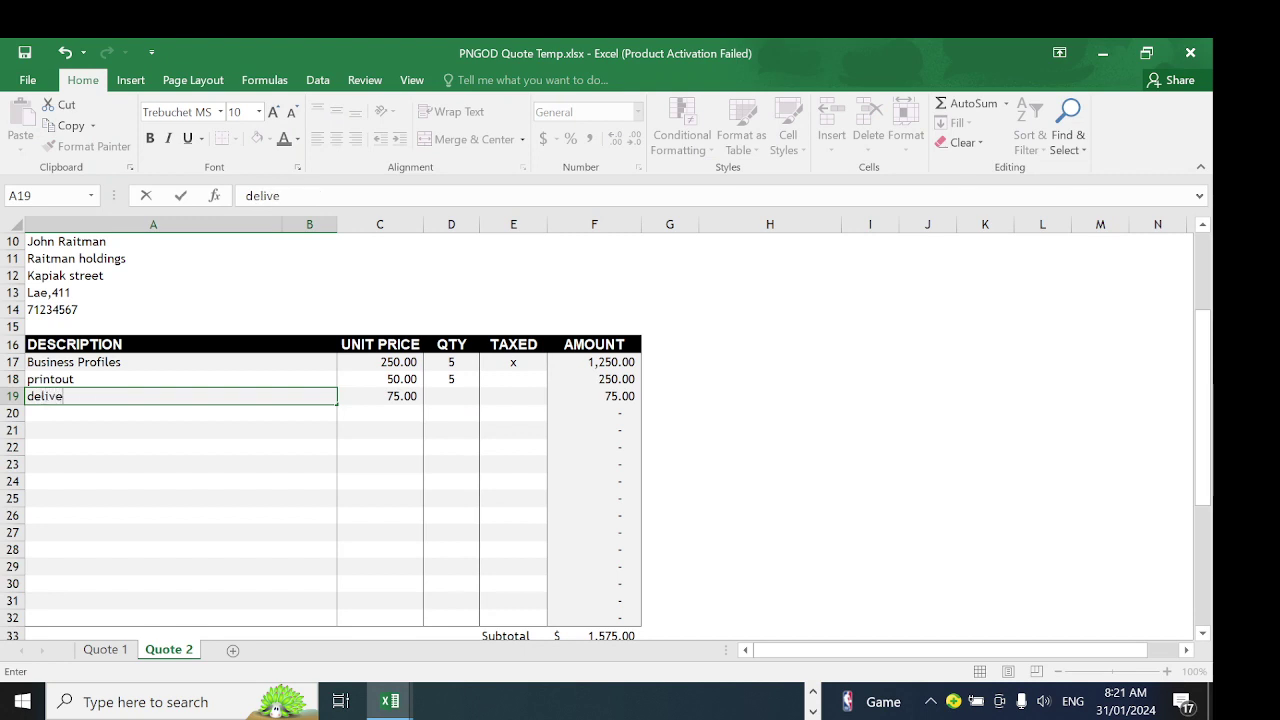
pyautogui.click(363, 403)
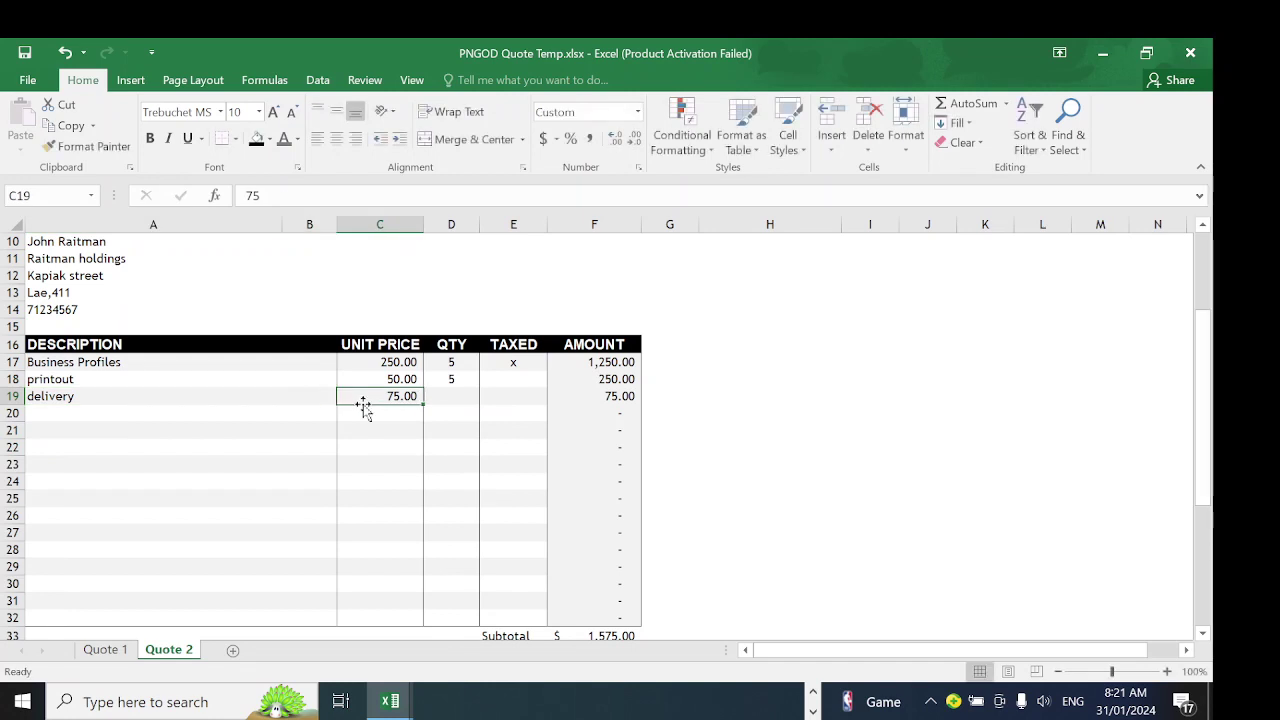
pyautogui.click(456, 400)
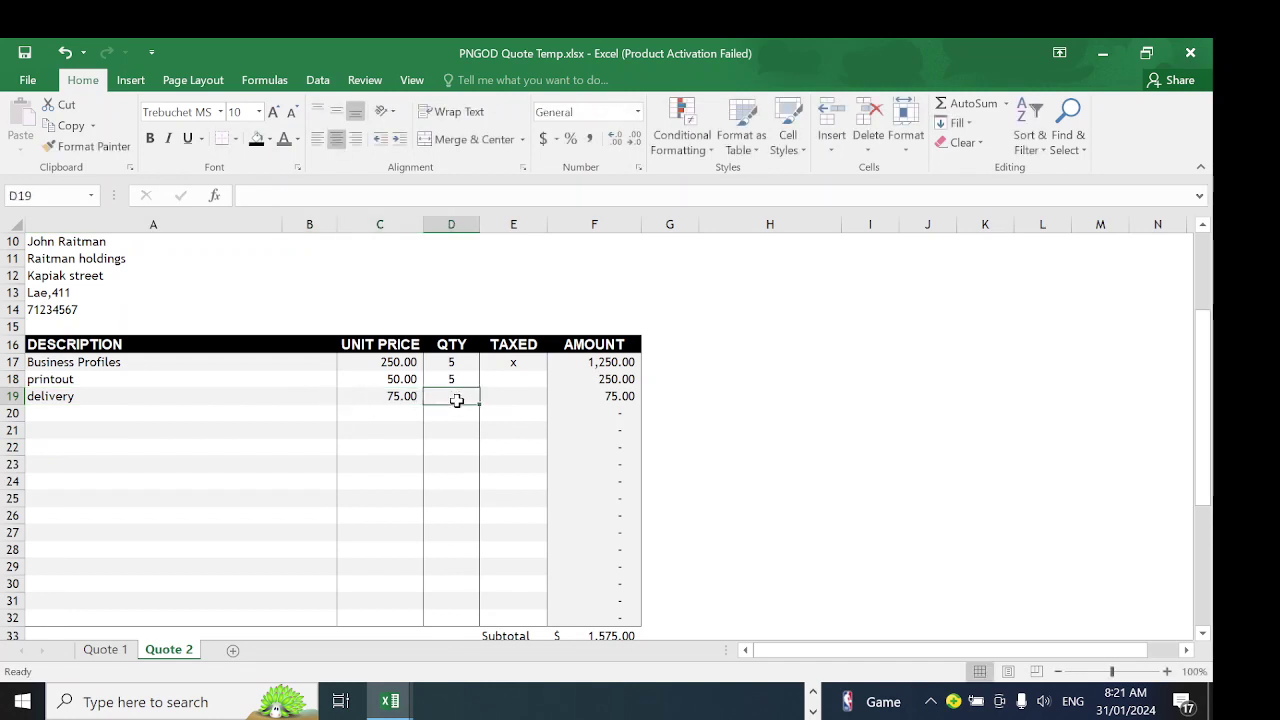
pyautogui.write('1')
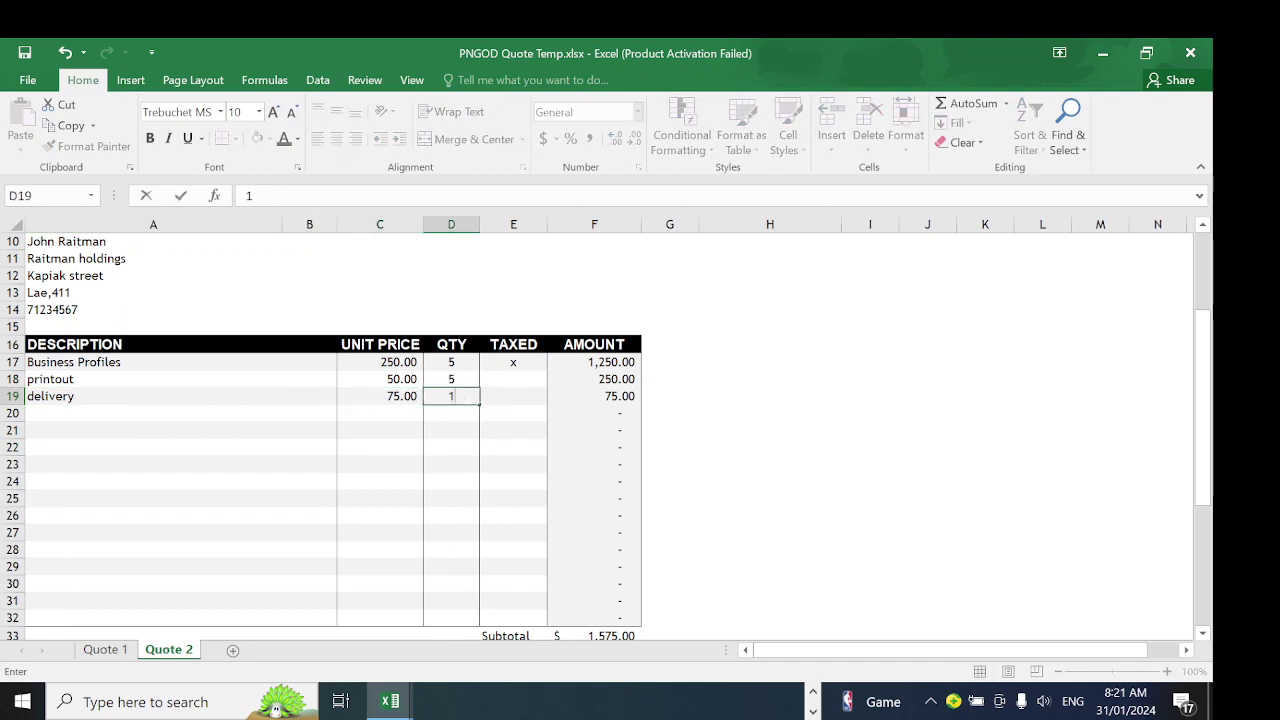
# Mark the printout row as taxed with x and set the quote's tax rate to 10%.
pyautogui.click(519, 381)
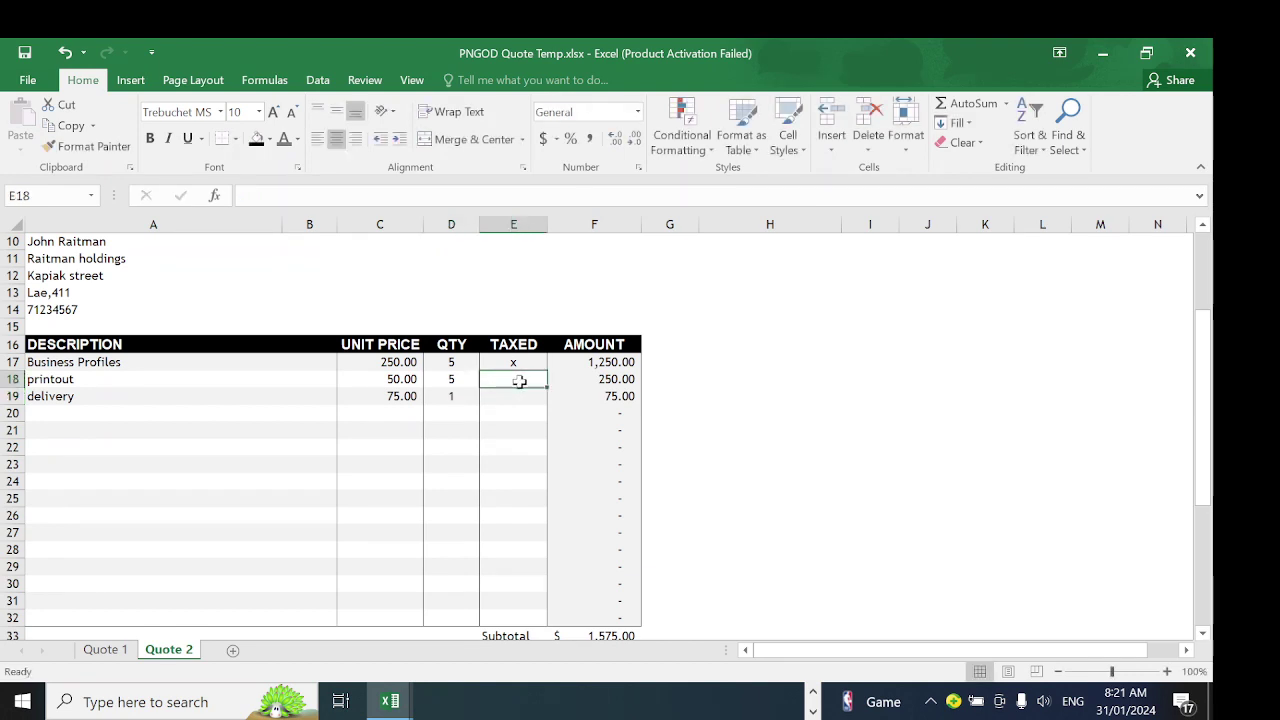
pyautogui.write('x')
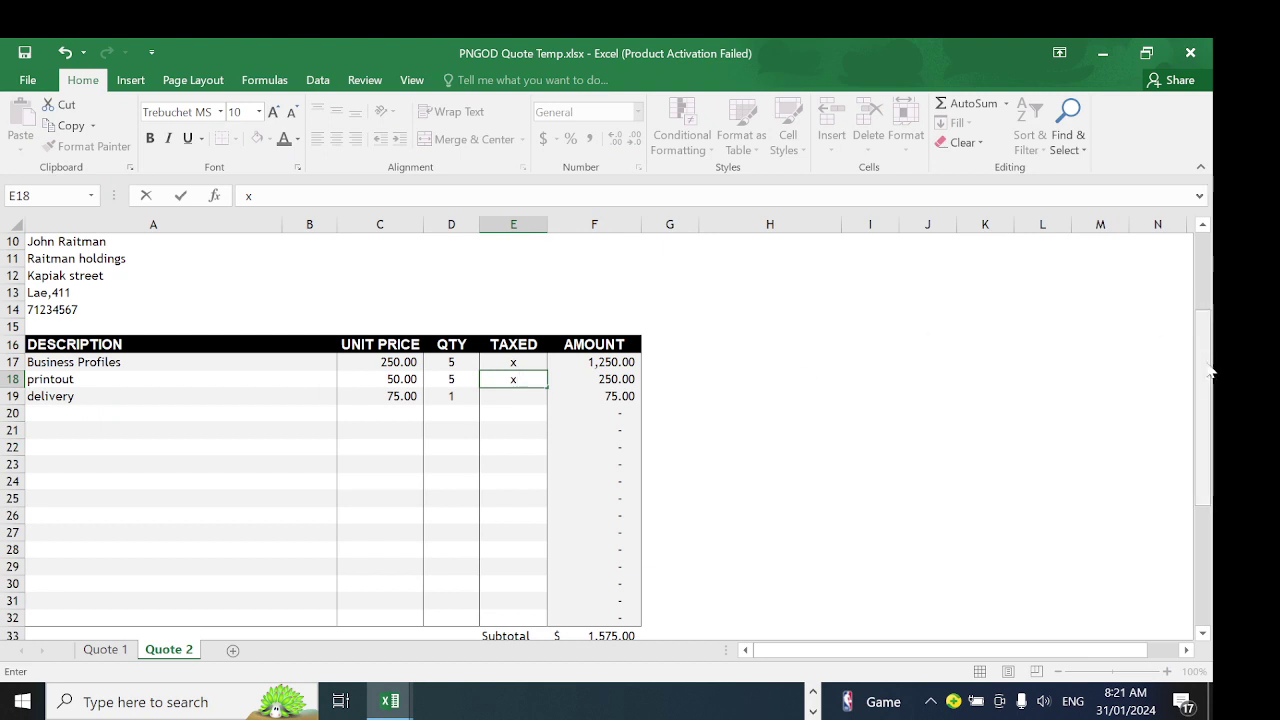
pyautogui.moveTo(1208, 371); pyautogui.dragTo(1206, 420)
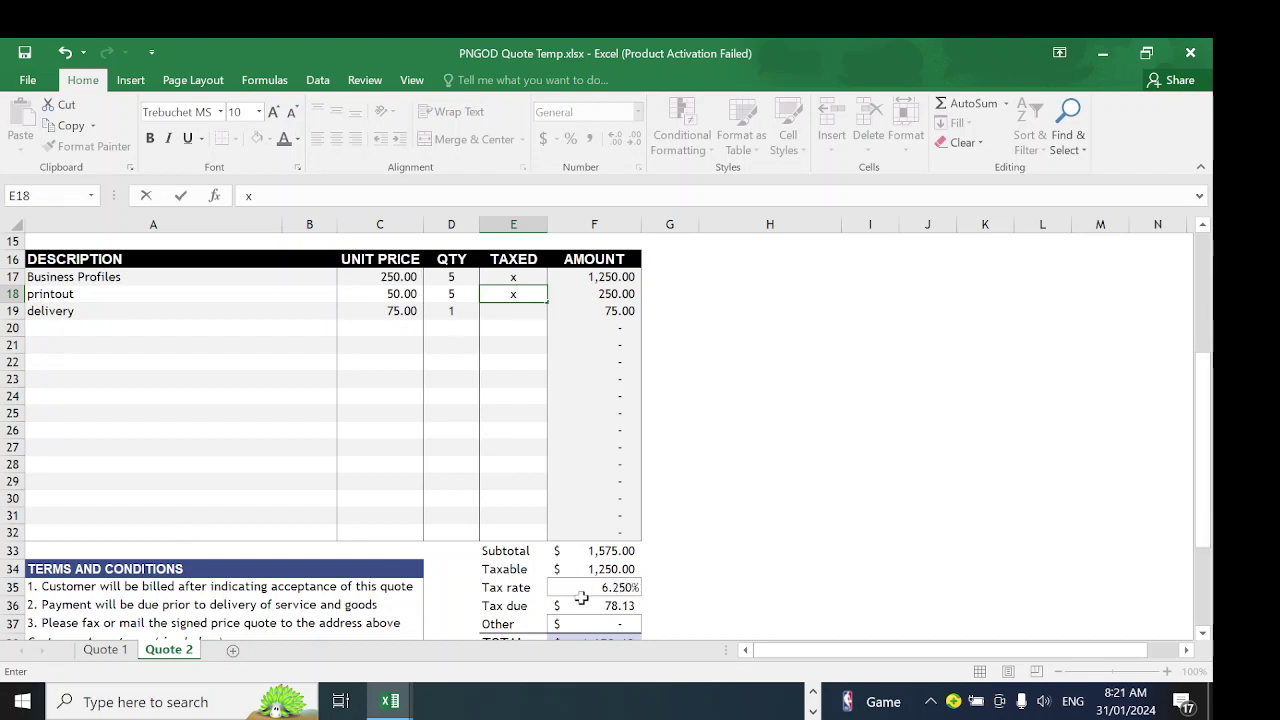
pyautogui.click(622, 588)
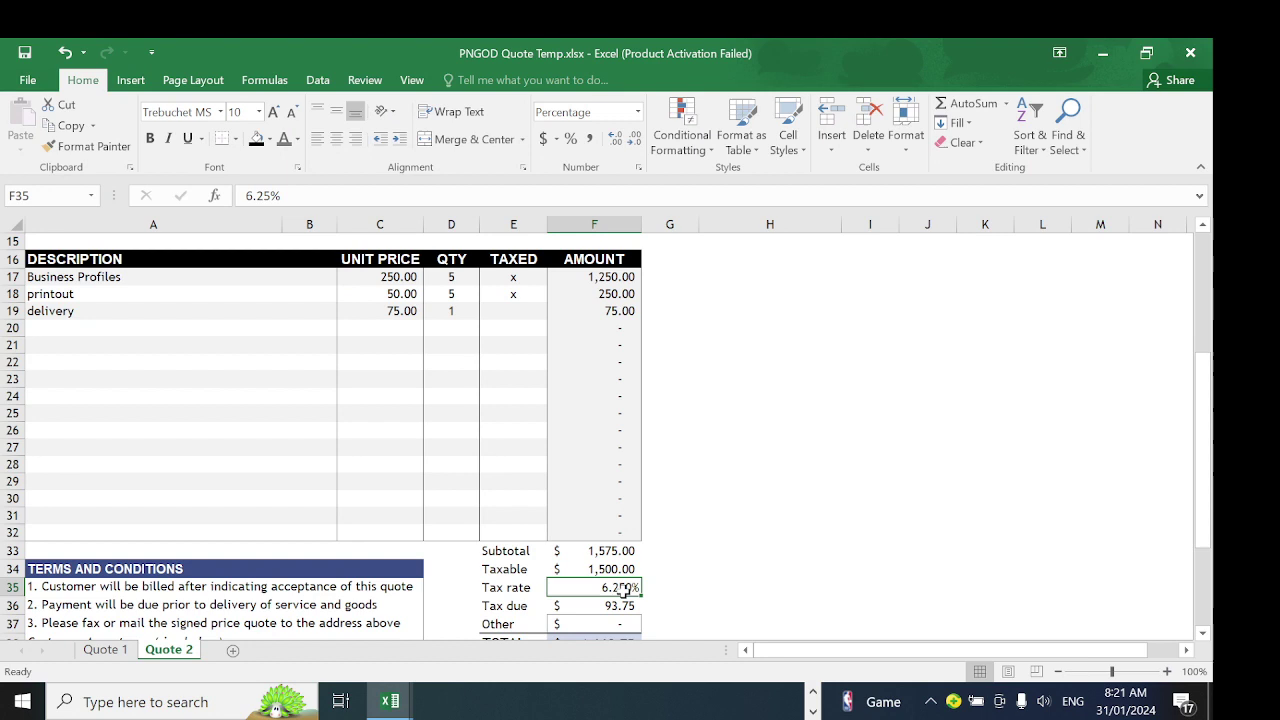
pyautogui.write('10')
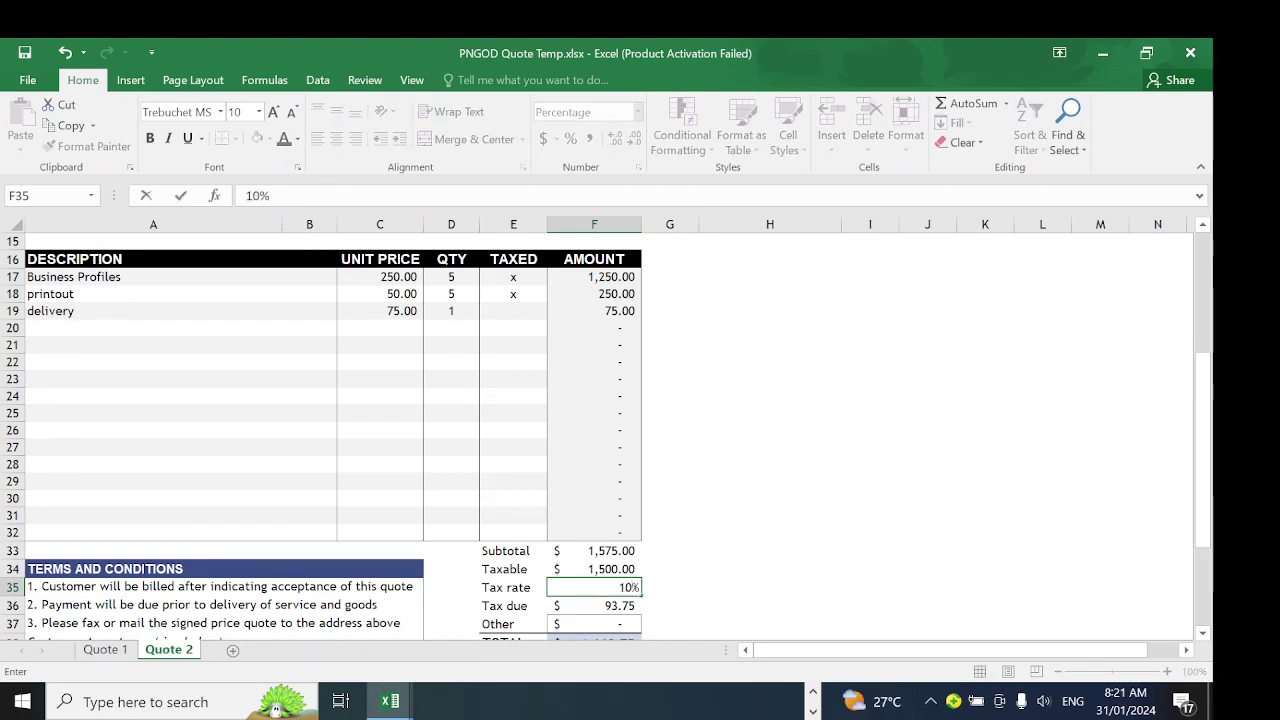
pyautogui.click(614, 622)
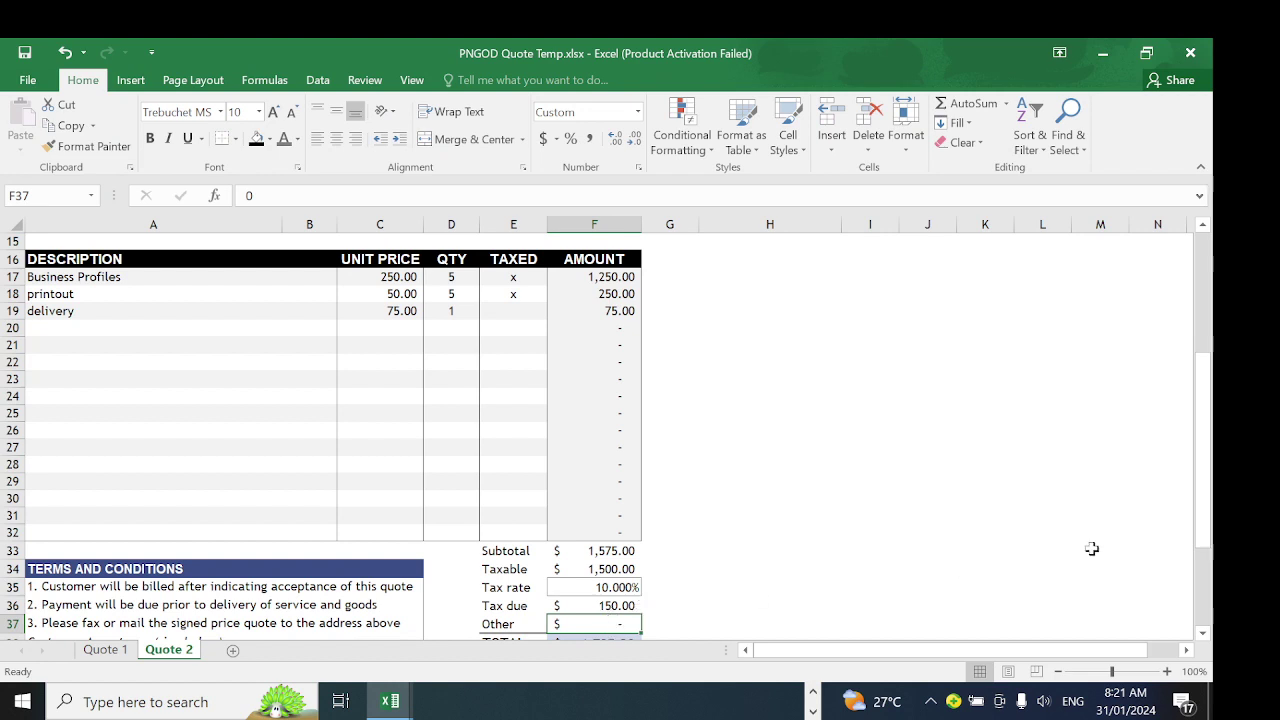
# Export the completed Quote 2 sheet to the Promotion folder as PNGOD Quote Temp.pdf with standard optimization, opening it after publishing.
pyautogui.moveTo(1205, 505); pyautogui.dragTo(1206, 560)
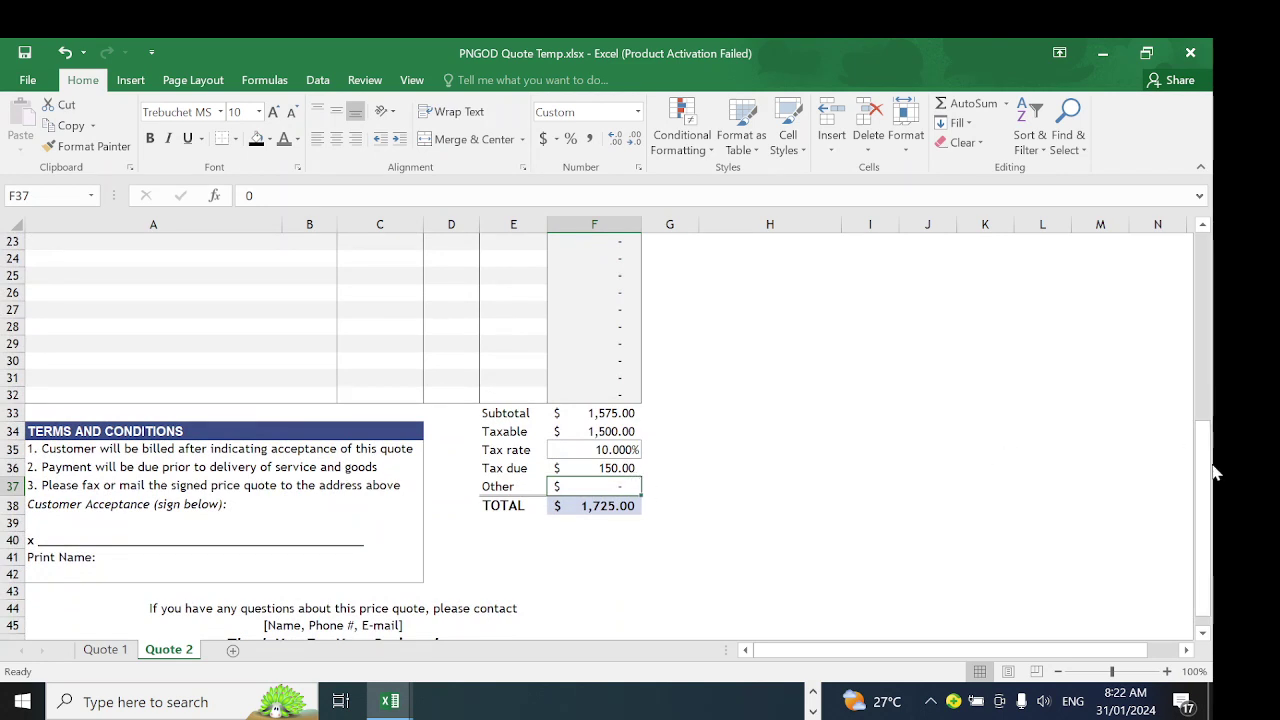
pyautogui.moveTo(1198, 480); pyautogui.dragTo(1208, 506)
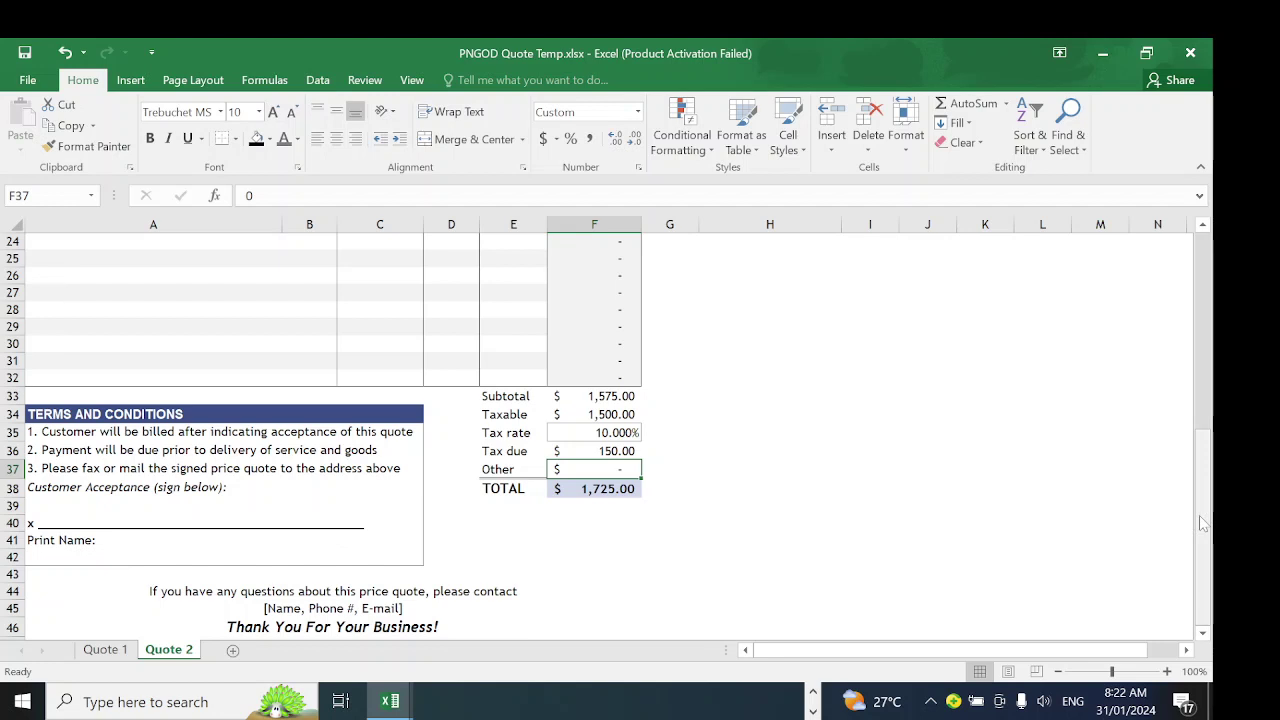
pyautogui.moveTo(1203, 523); pyautogui.dragTo(1190, 291)
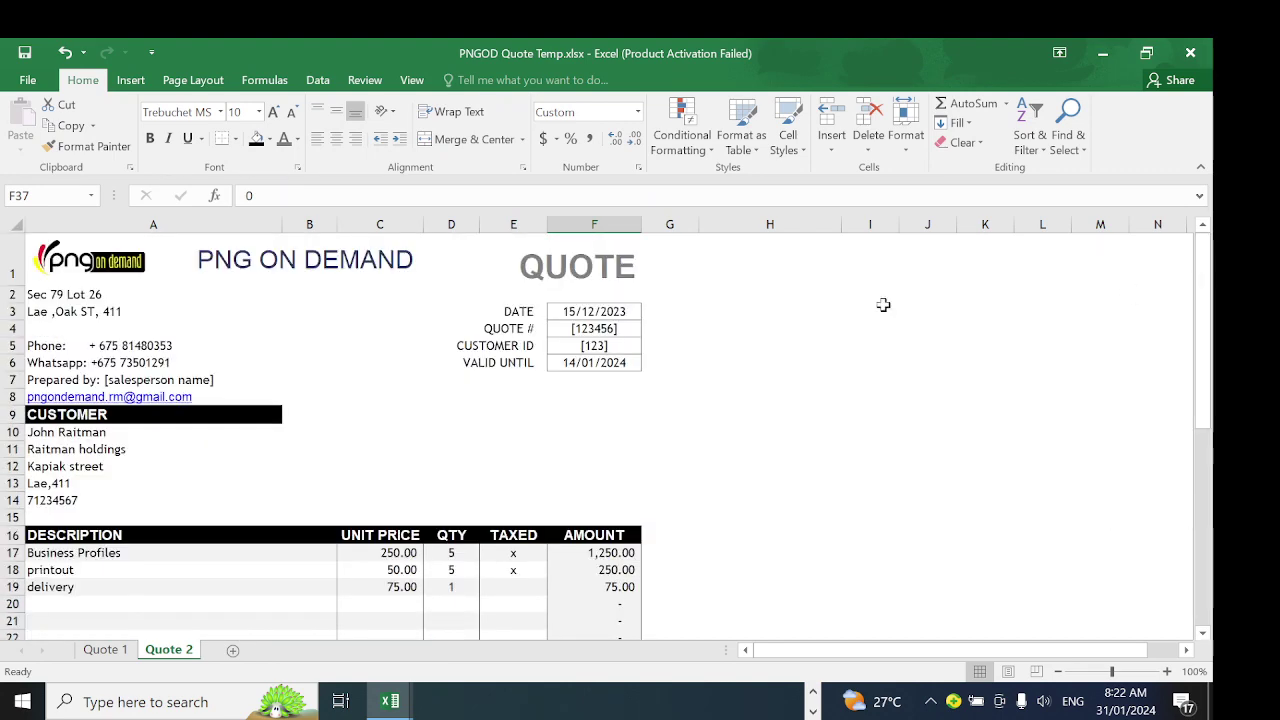
pyautogui.click(24, 80)
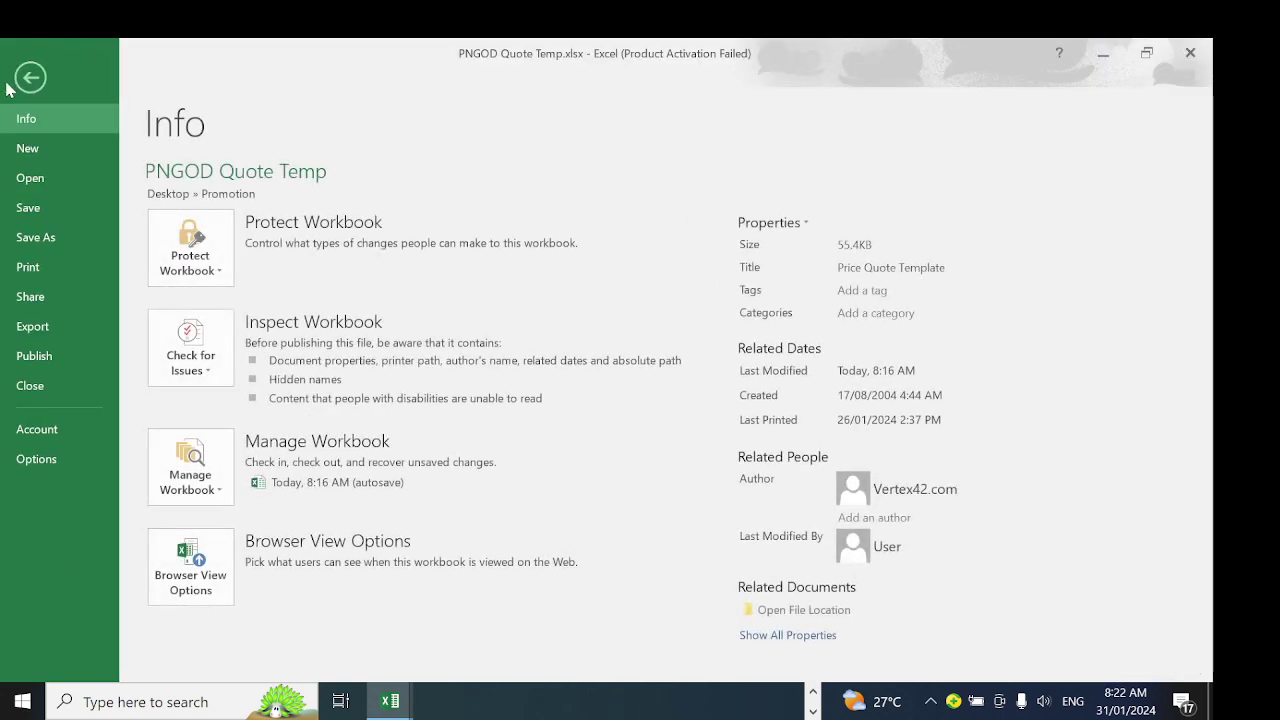
pyautogui.click(31, 328)
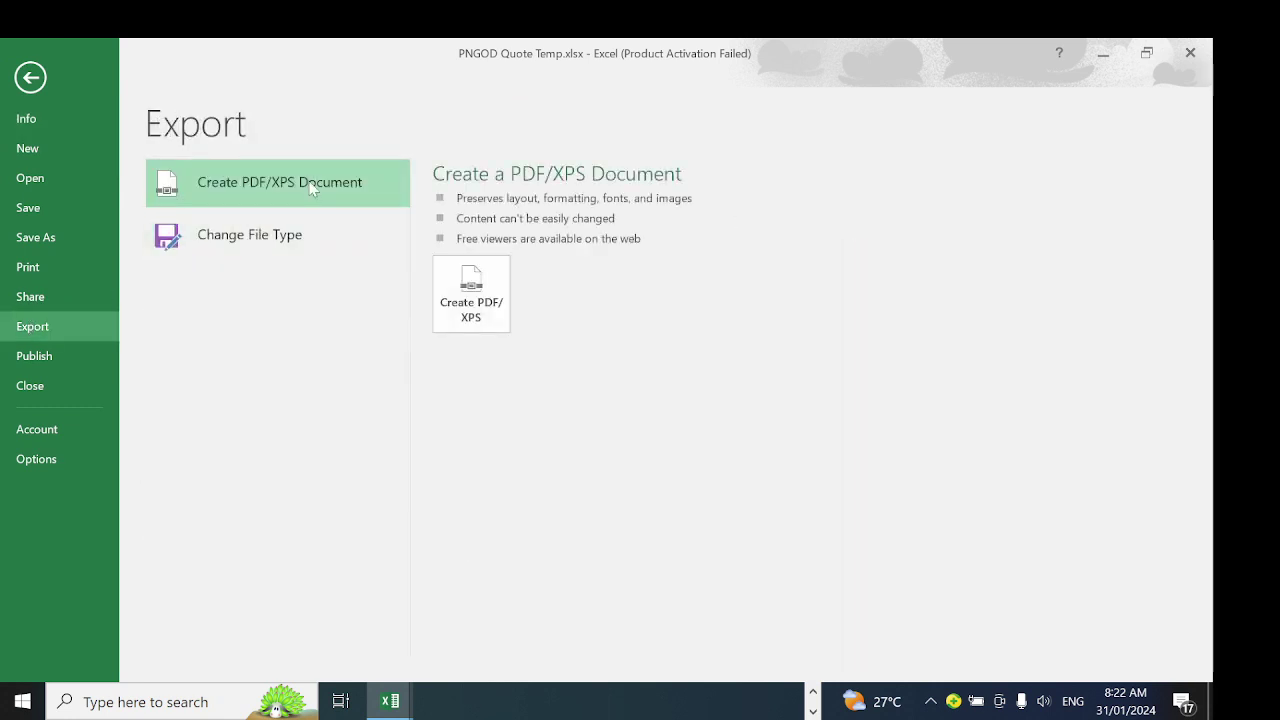
pyautogui.click(467, 305)
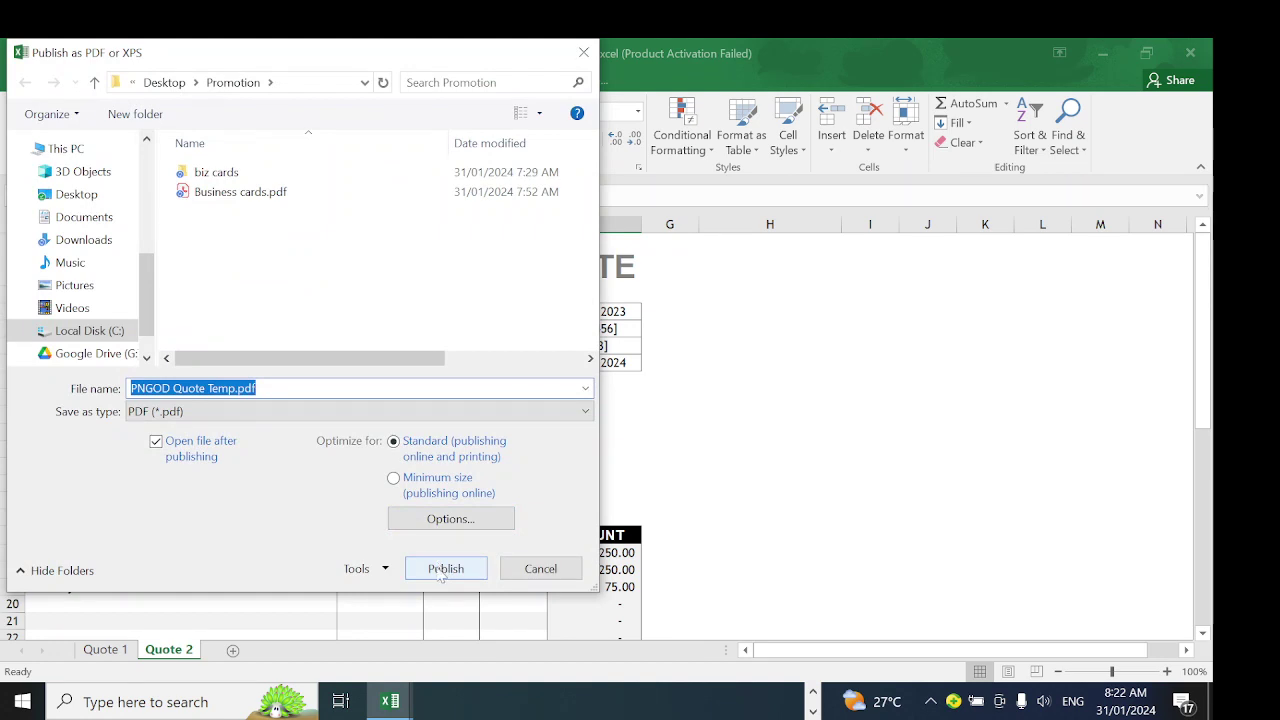
pyautogui.click(441, 572)
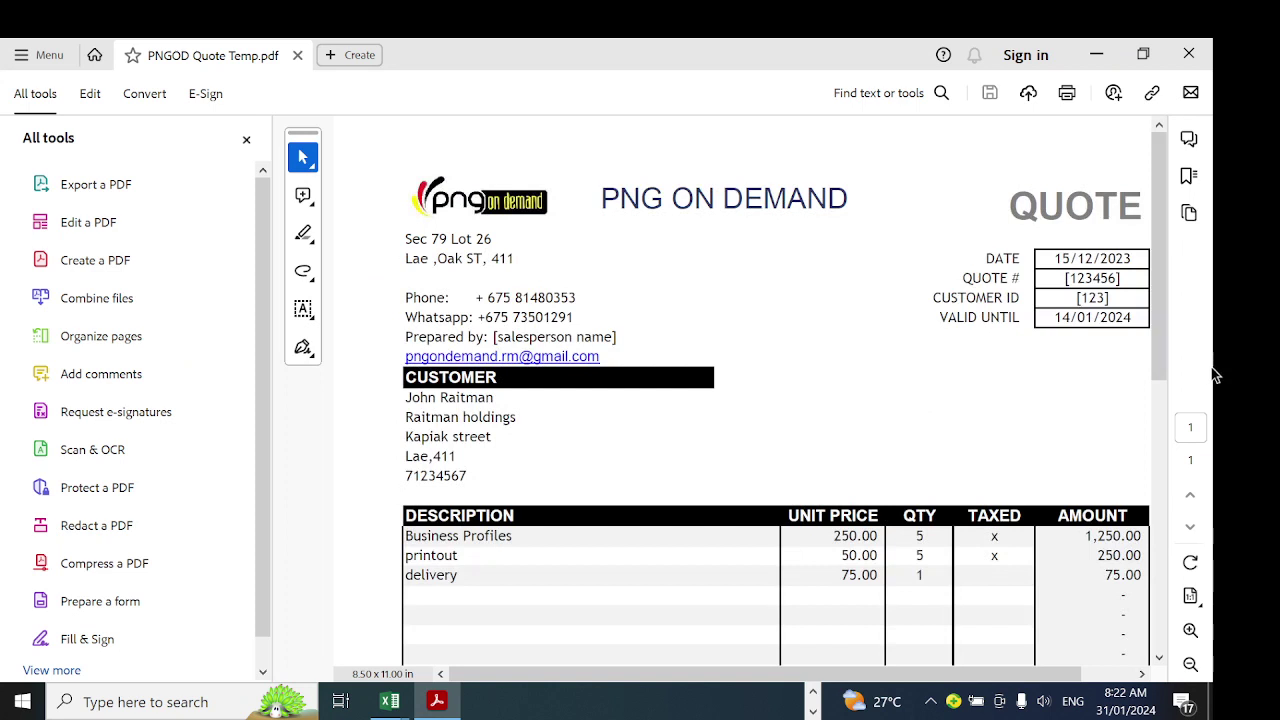
# Zoom the published PDF out to 75% and review the quote's header, customer details and item rows.
pyautogui.click(1190, 663)
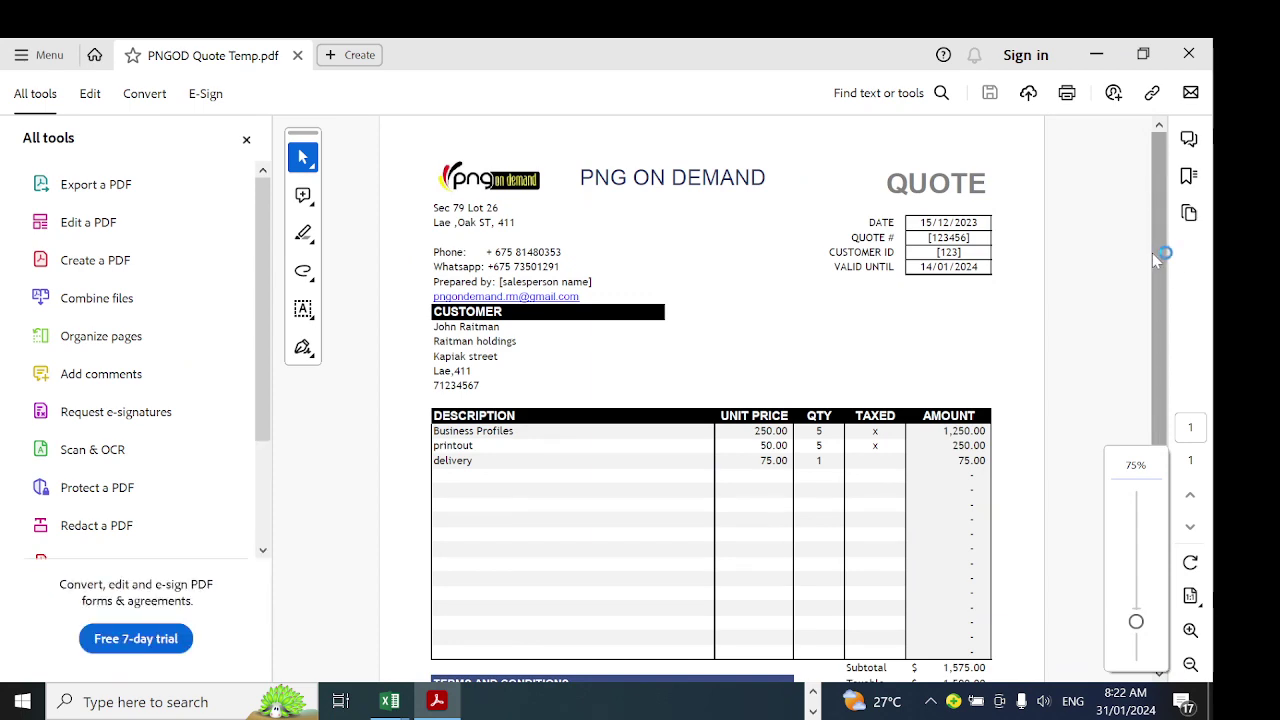
pyautogui.moveTo(1163, 207); pyautogui.dragTo(1153, 180)
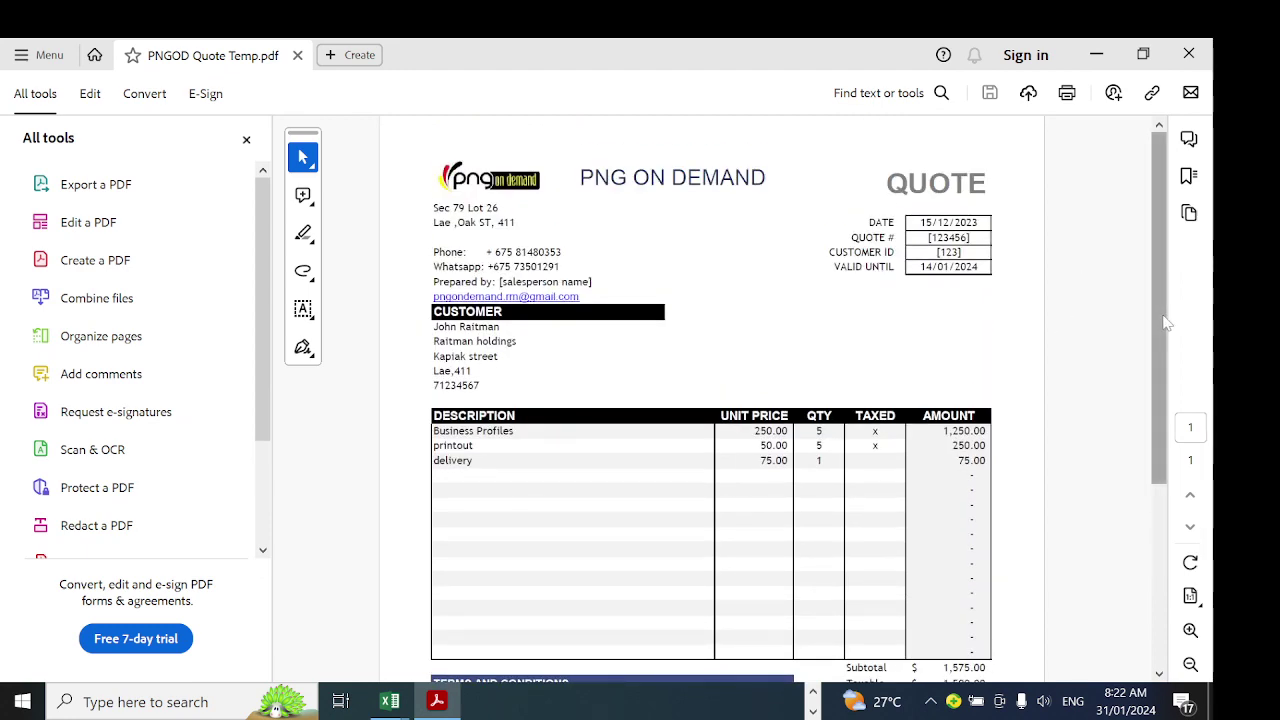
pyautogui.moveTo(1162, 322); pyautogui.dragTo(1138, 294)
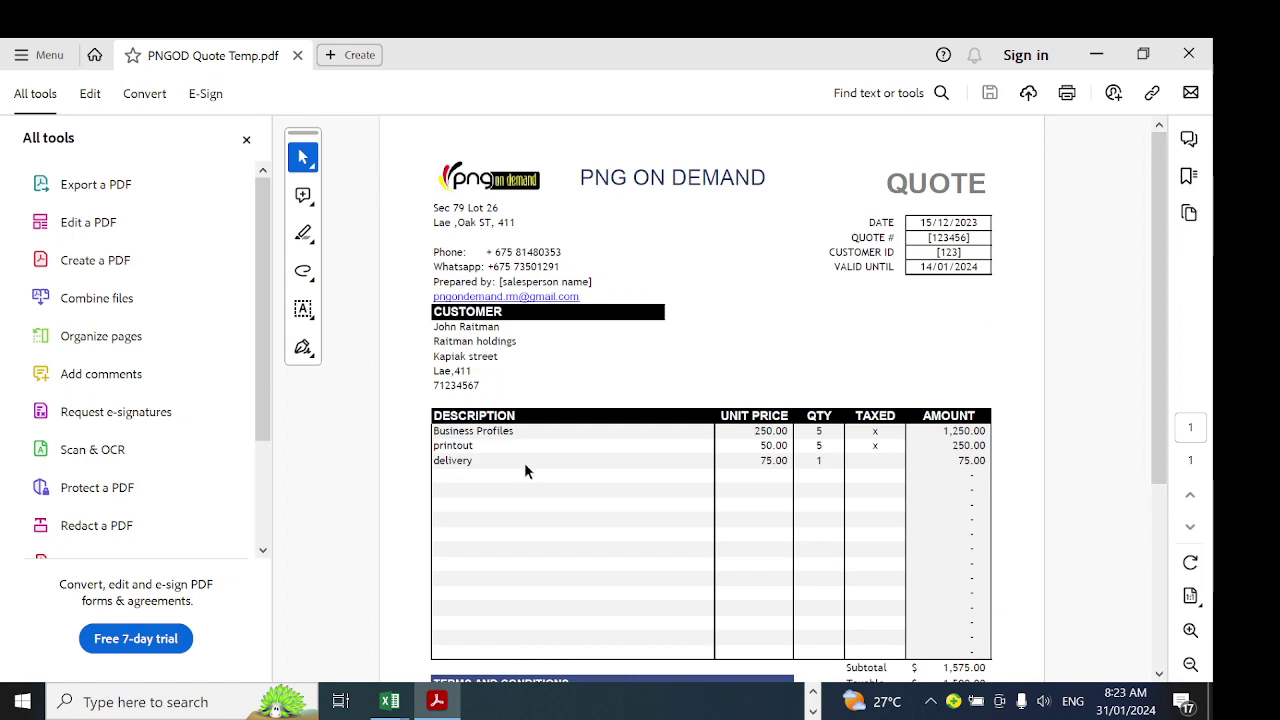
pyautogui.click(340, 702)
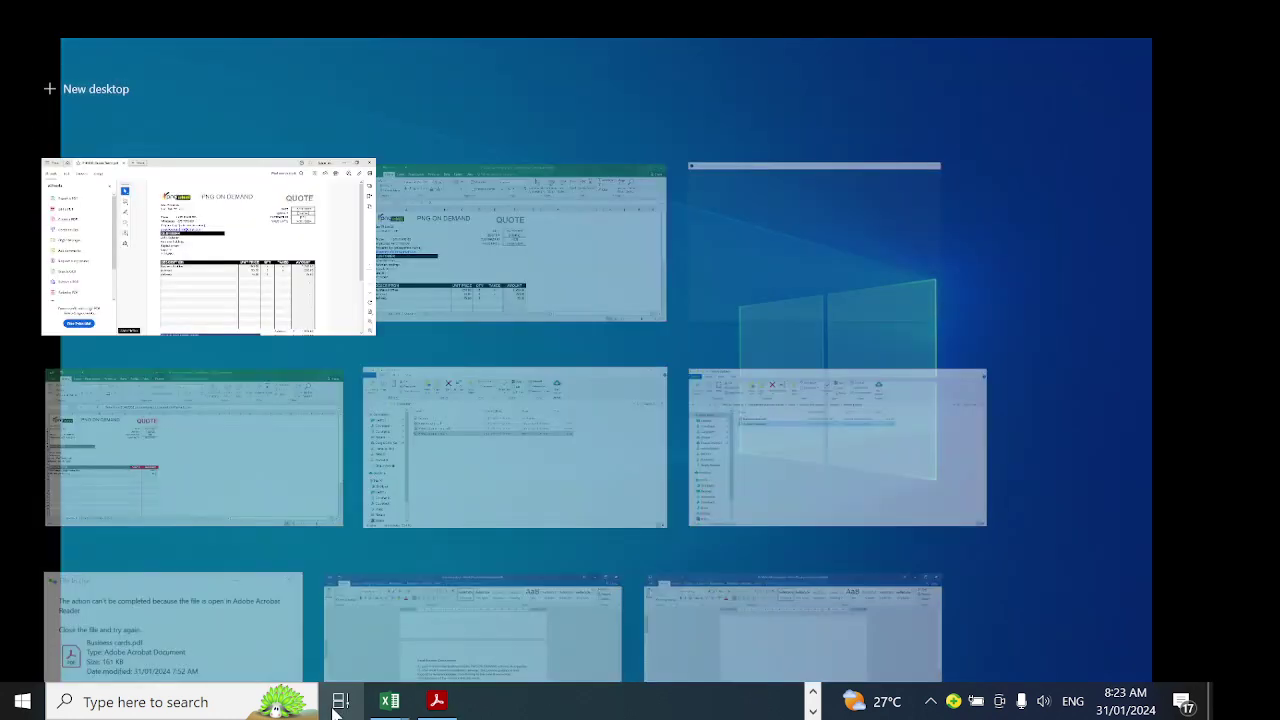
pyautogui.click(826, 192)
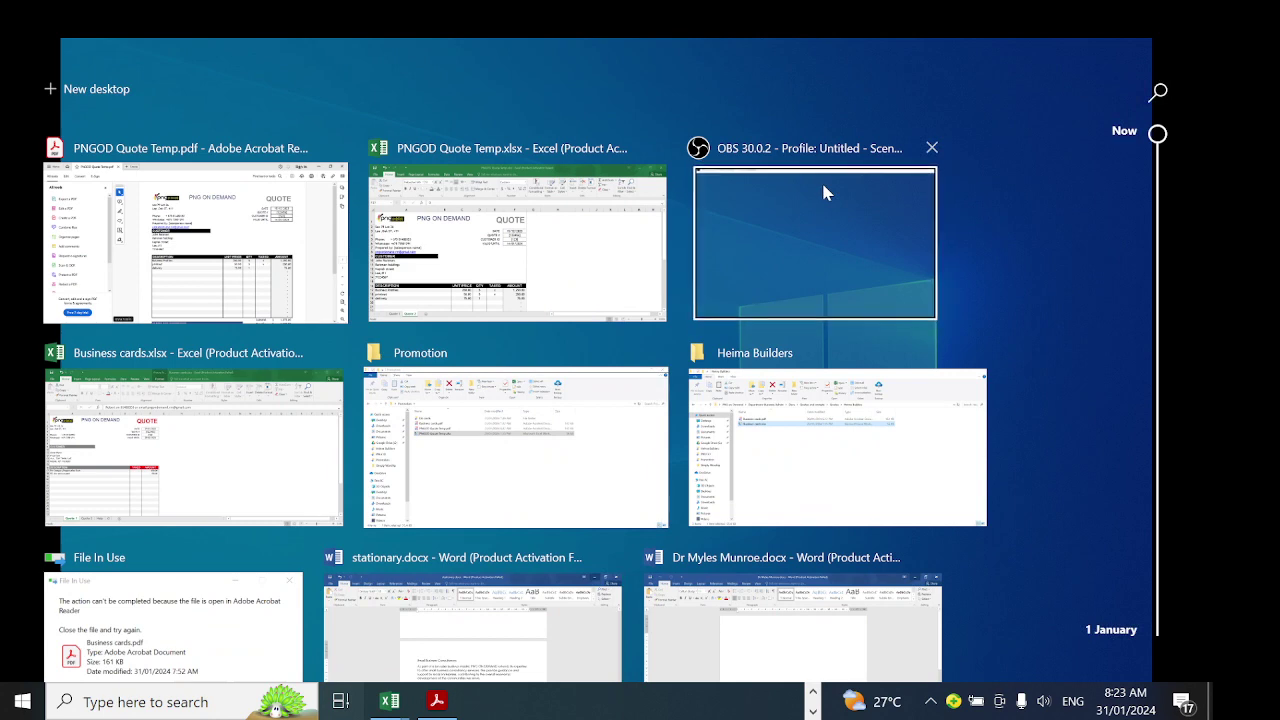